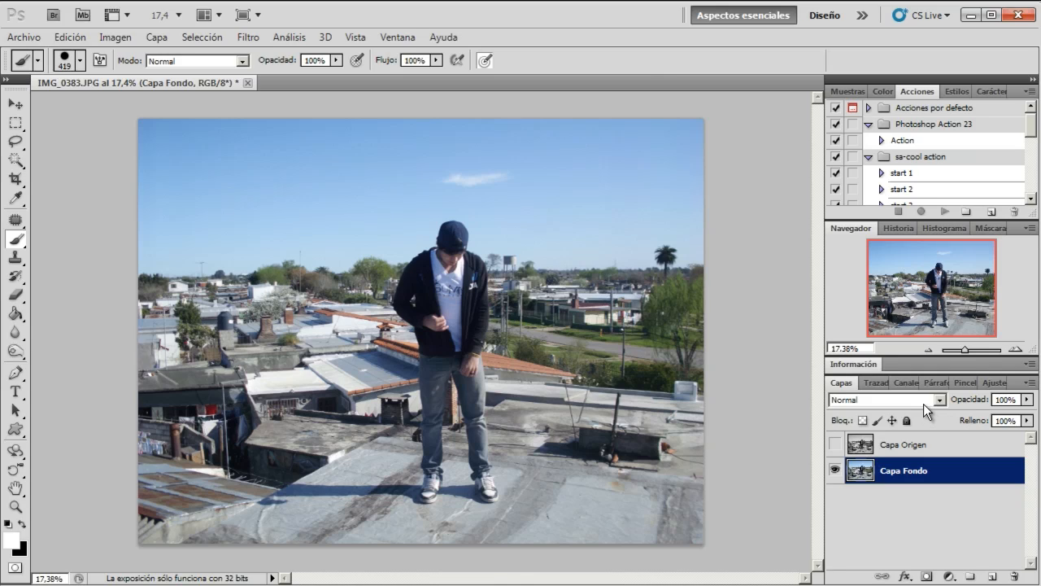
# Set the blend mode of the Capa Fondo layer to Oscurecer
pyautogui.click(895, 443)
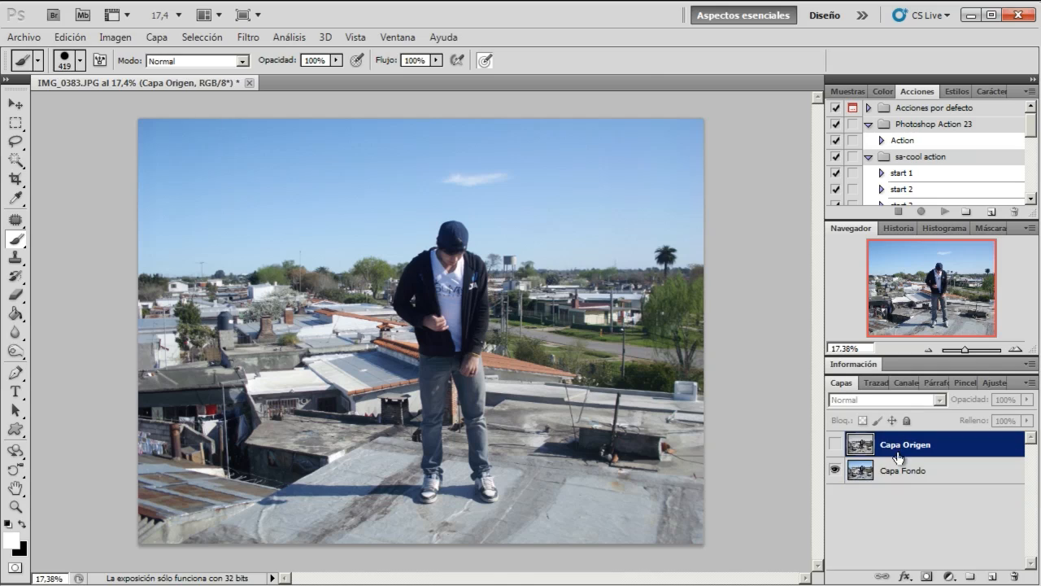
pyautogui.click(901, 467)
pyautogui.click(900, 453)
pyautogui.click(932, 473)
pyautogui.click(902, 399)
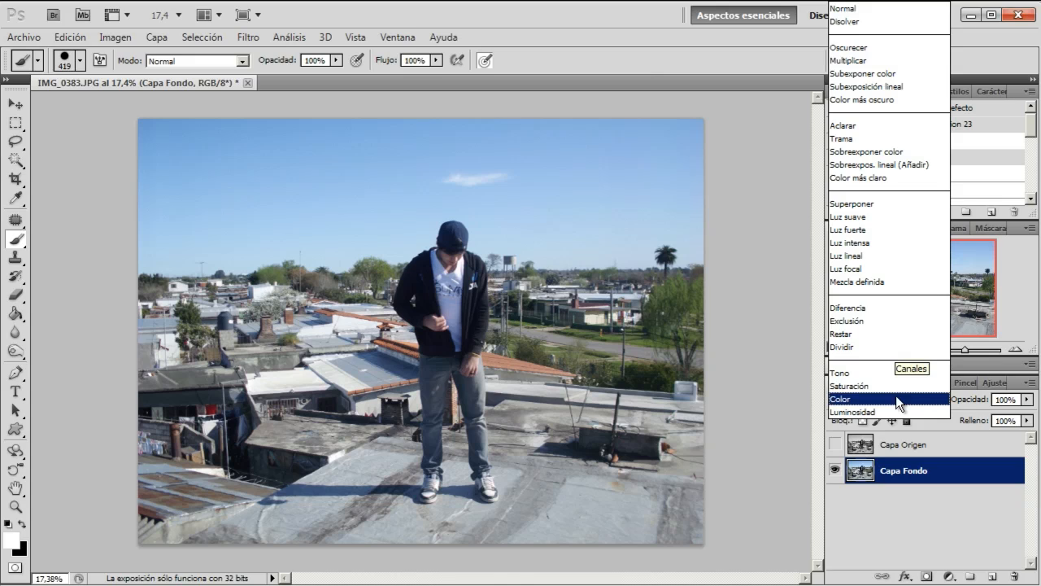
pyautogui.click(899, 45)
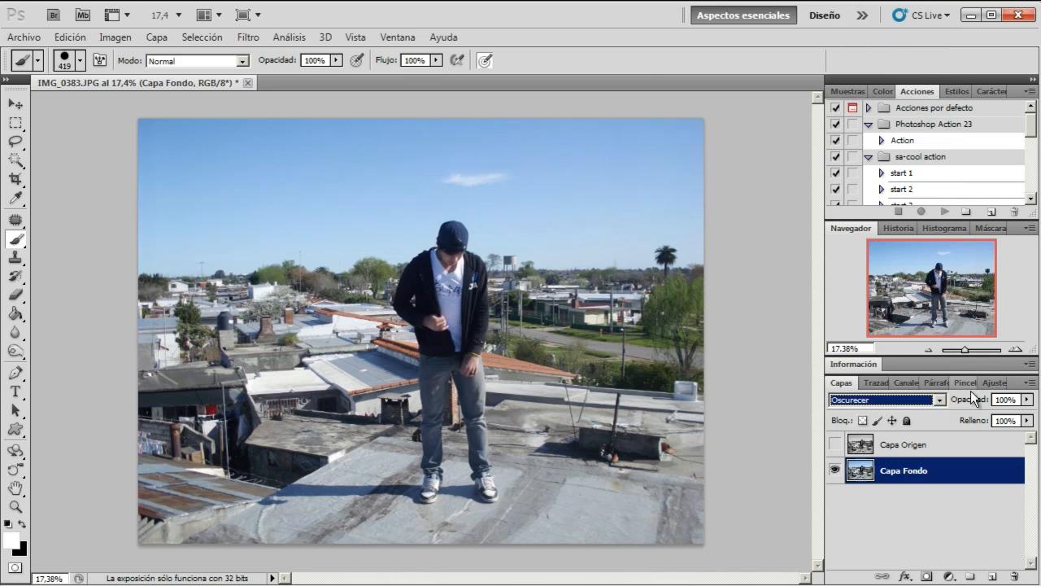
# Create a new layer above Capa Fondo and paint a white dot beside the man's head with a 1052 px brush
pyautogui.click(991, 576)
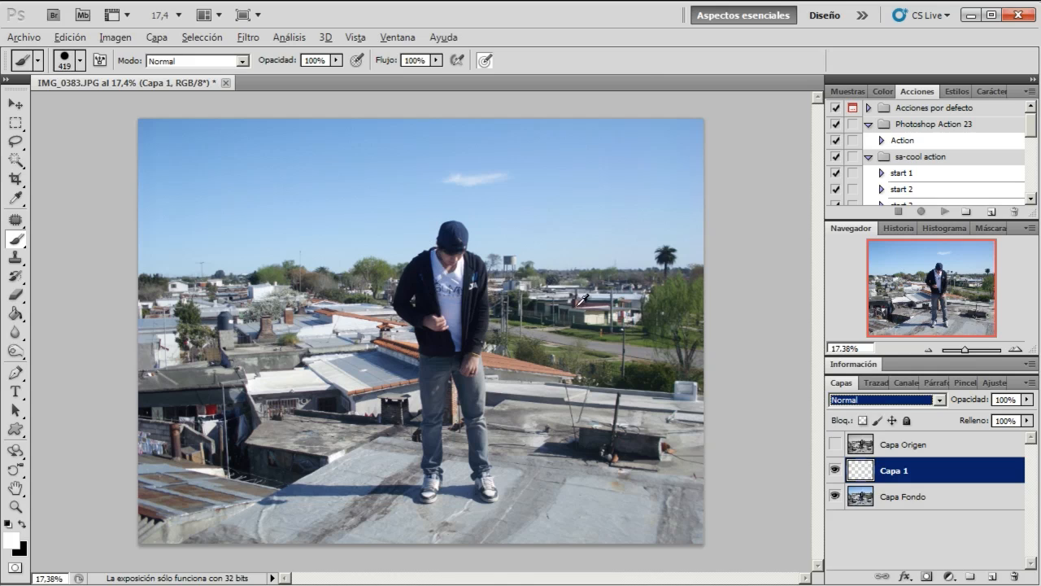
pyautogui.moveTo(577, 306)
pyautogui.mouseDown()
pyautogui.moveTo(593, 305)
pyautogui.moveTo(612, 276)
pyautogui.moveTo(628, 277)
pyautogui.mouseUp()
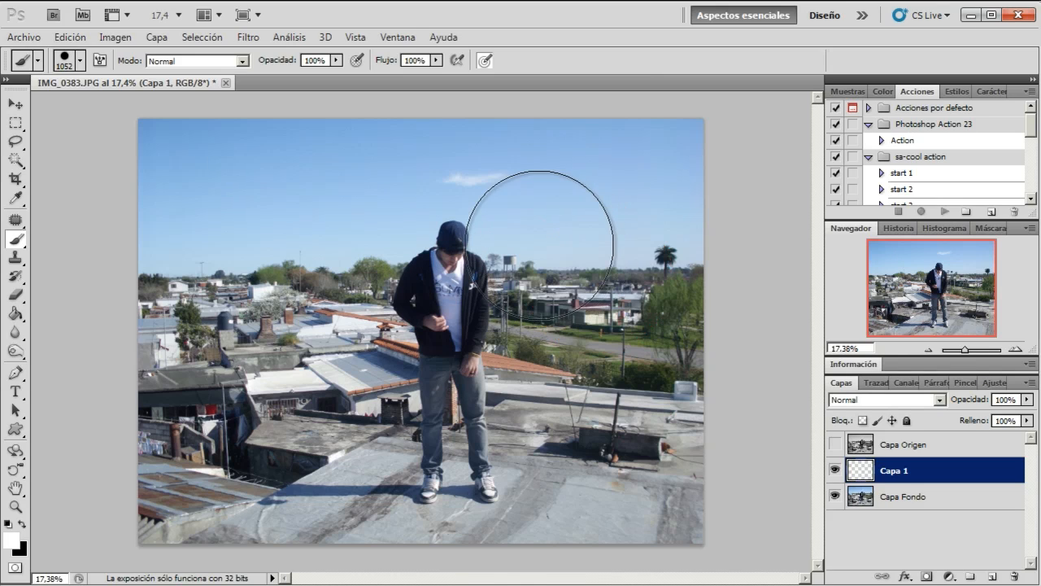
pyautogui.click(523, 239)
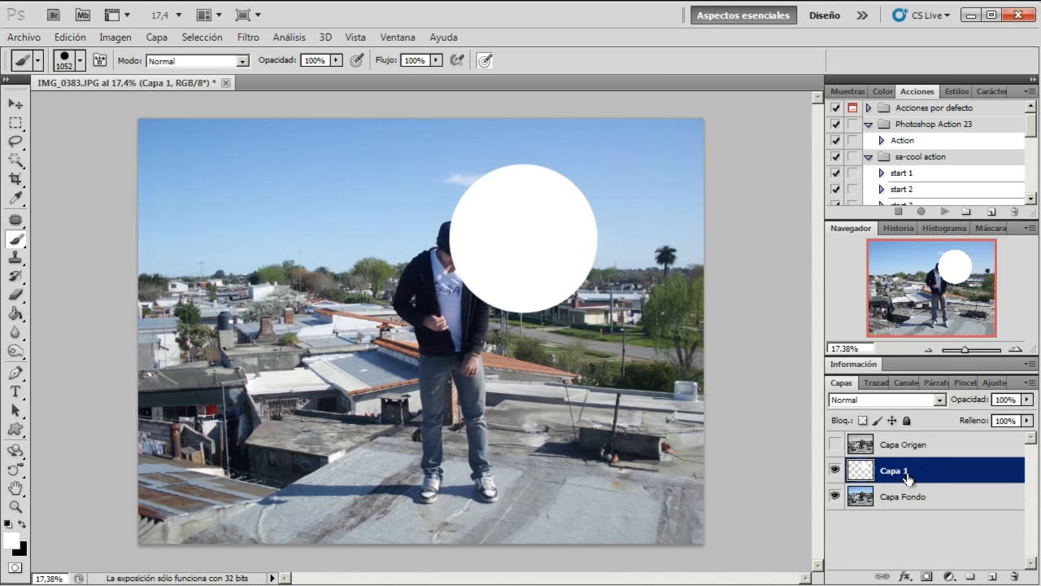
# Set Capa 1's blend mode to Oscurecer and apply Levels with output levels of 0 and 255
pyautogui.click(878, 399)
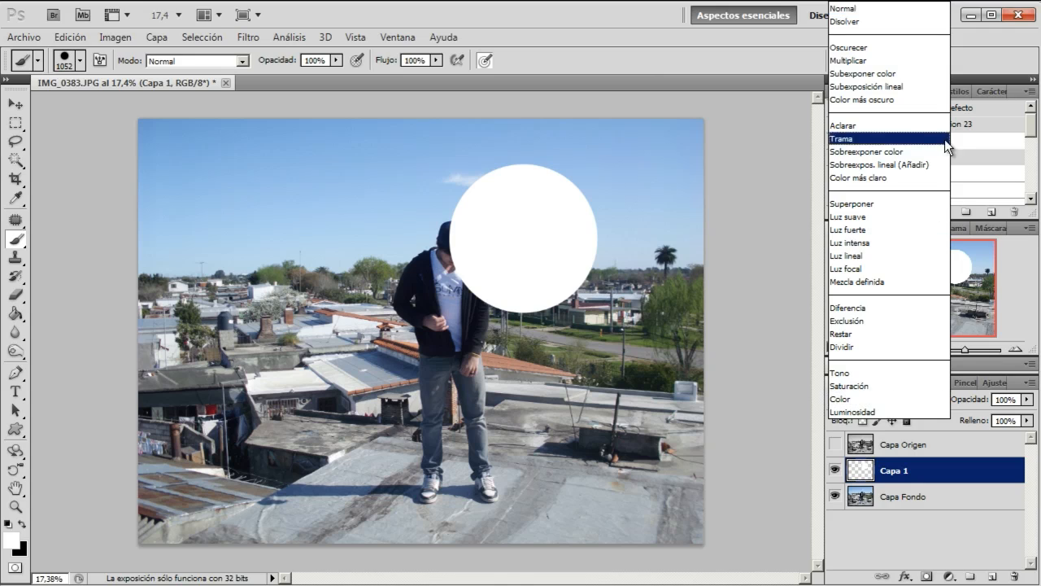
pyautogui.click(889, 45)
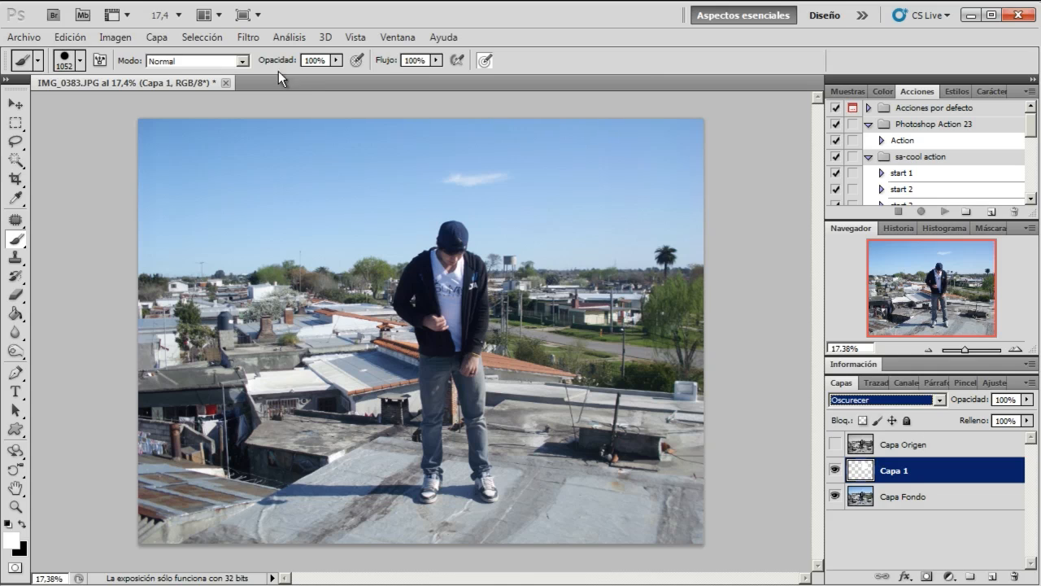
pyautogui.click(107, 33)
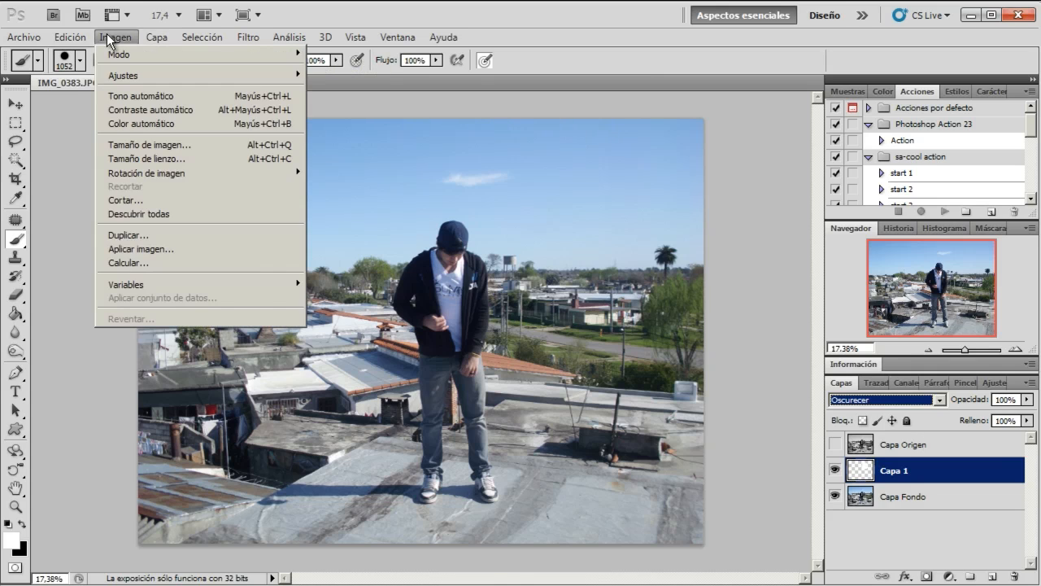
pyautogui.moveTo(155, 73)
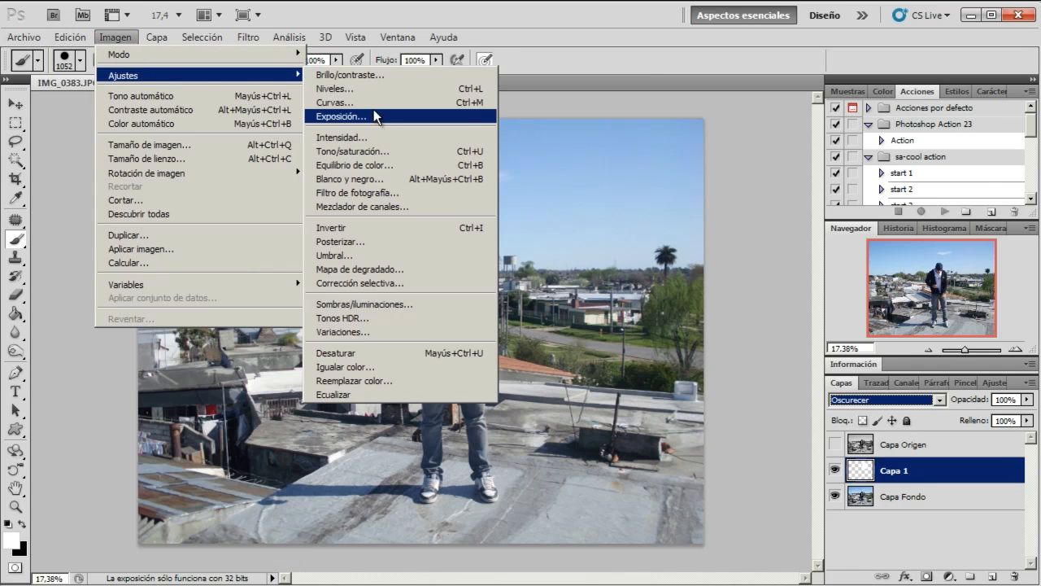
pyautogui.click(384, 90)
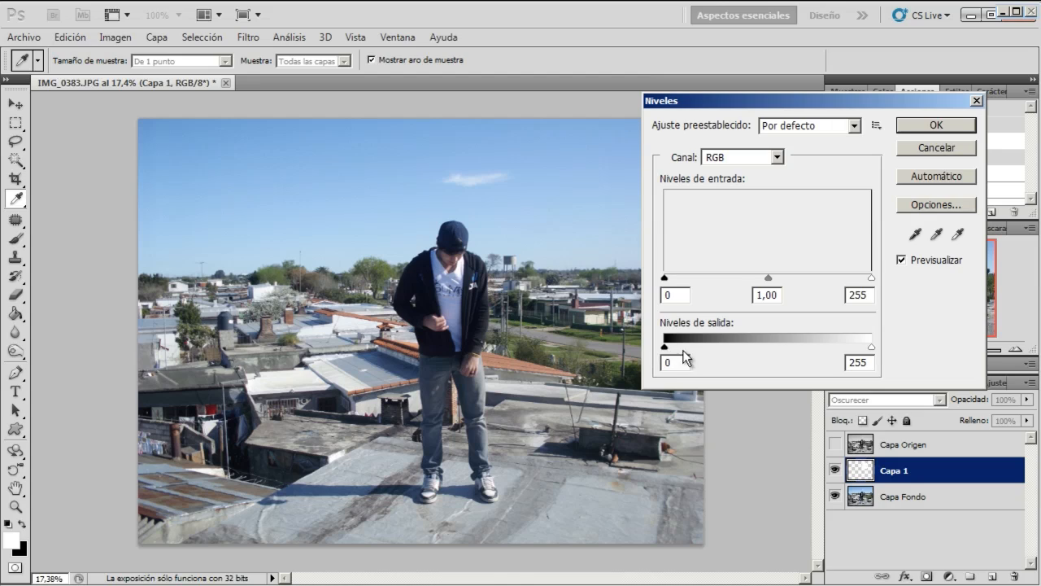
pyautogui.moveTo(665, 348); pyautogui.dragTo(643, 345)
pyautogui.moveTo(871, 347); pyautogui.dragTo(971, 335)
pyautogui.moveTo(871, 348); pyautogui.dragTo(892, 347)
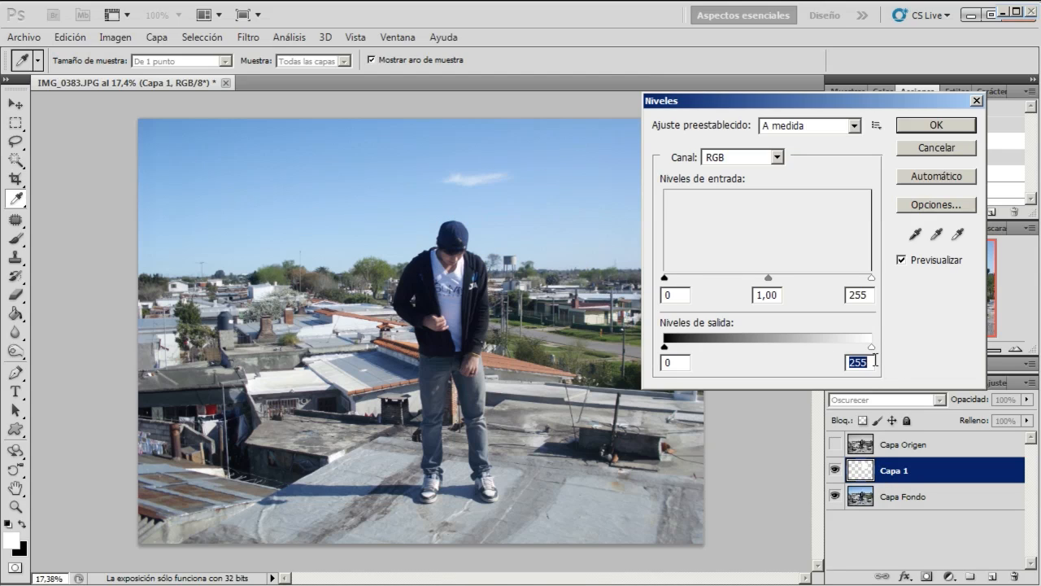
pyautogui.moveTo(871, 348); pyautogui.dragTo(886, 363)
pyautogui.click(944, 123)
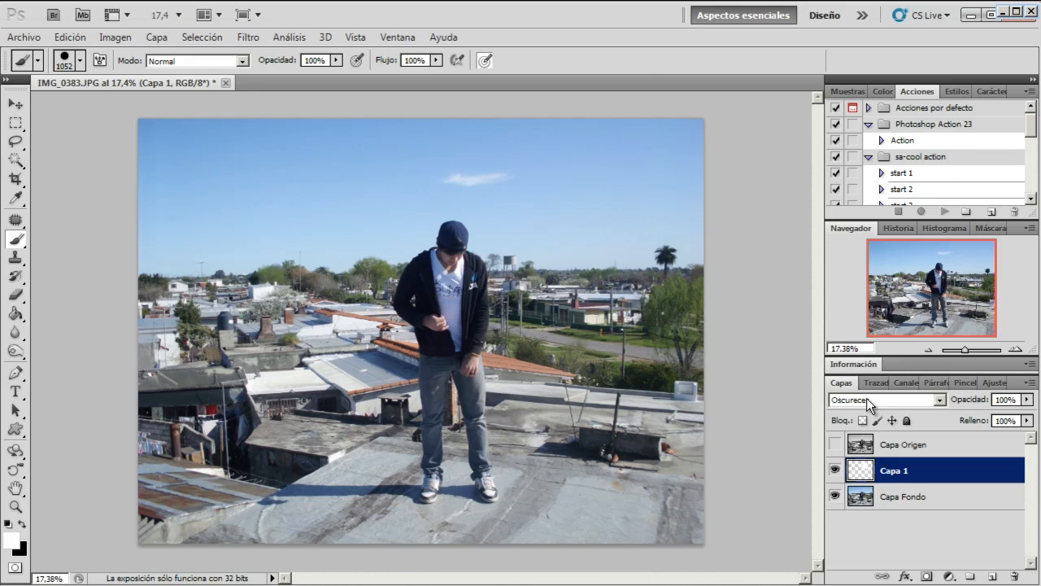
# Set Capa 1's blend mode to Trama and preview a white output level of 82 in Levels without applying it
pyautogui.click(866, 397)
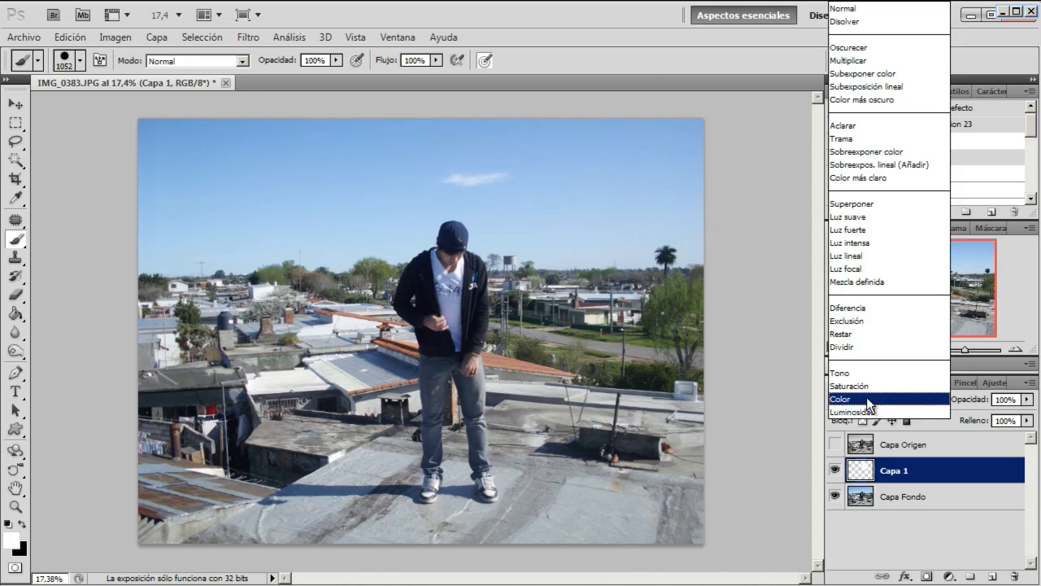
pyautogui.click(857, 140)
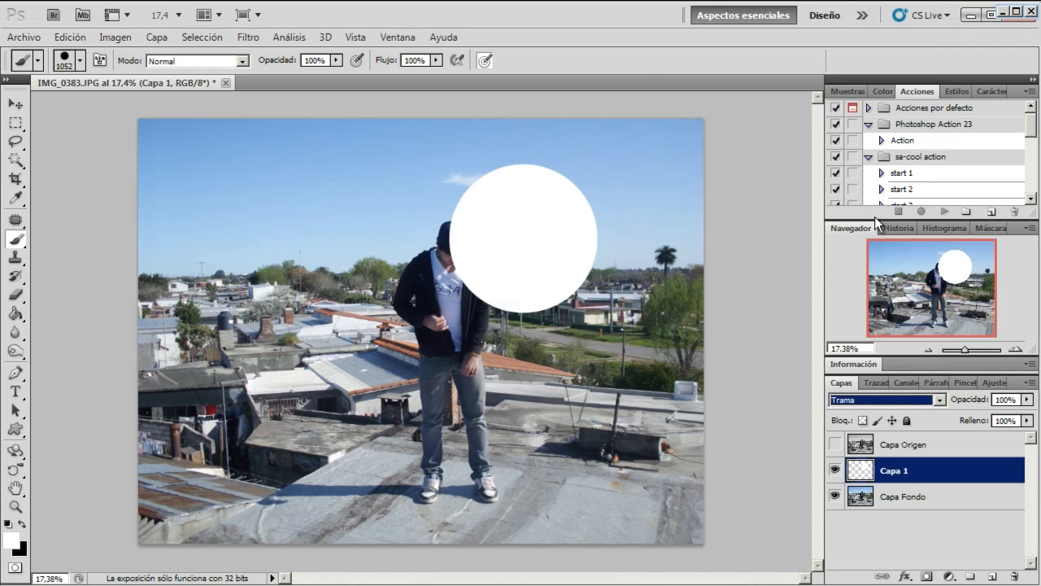
pyautogui.hotkey('ctrl', 'l')
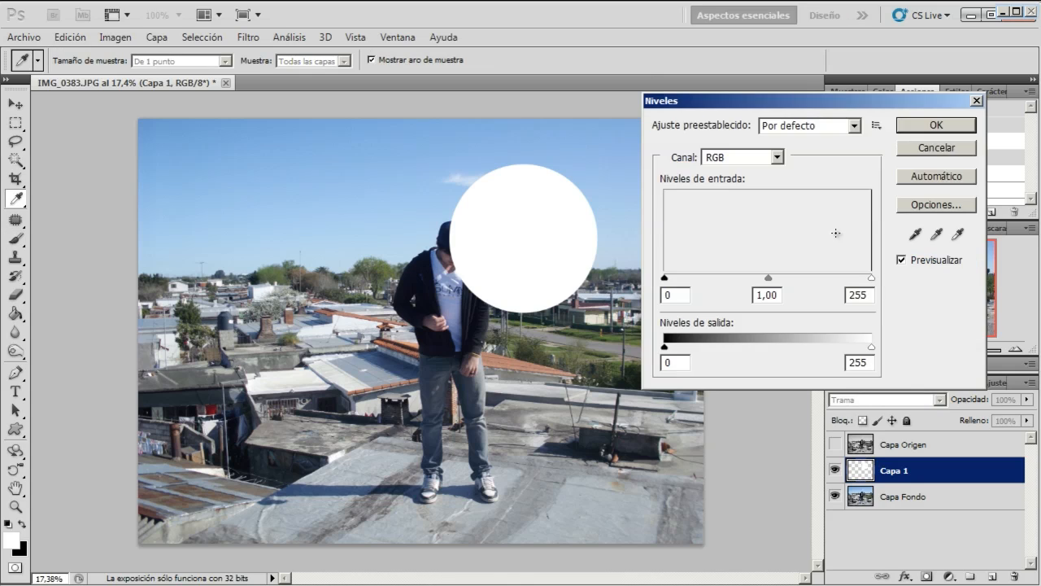
pyautogui.click(675, 362)
pyautogui.moveTo(871, 347); pyautogui.dragTo(731, 323)
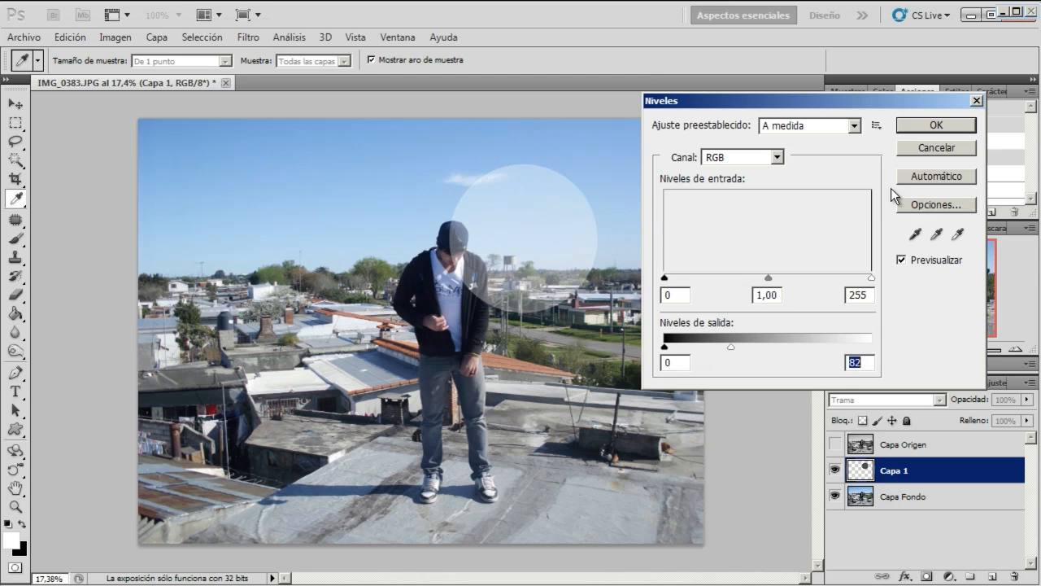
pyautogui.click(920, 148)
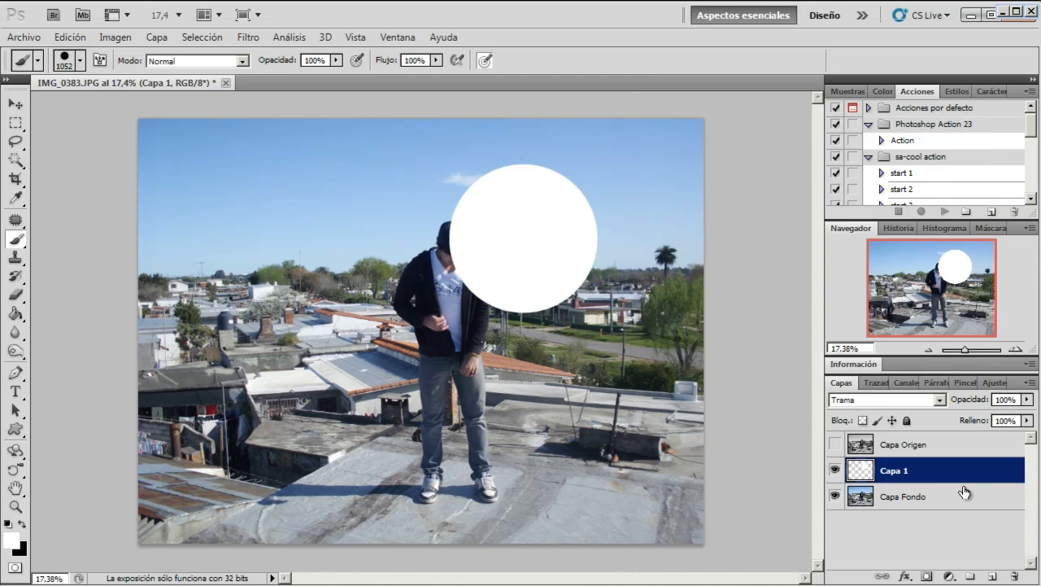
# Set Capa 1's blend mode to Color más oscuro and preview a white output level of 90 in Levels without applying it
pyautogui.click(885, 396)
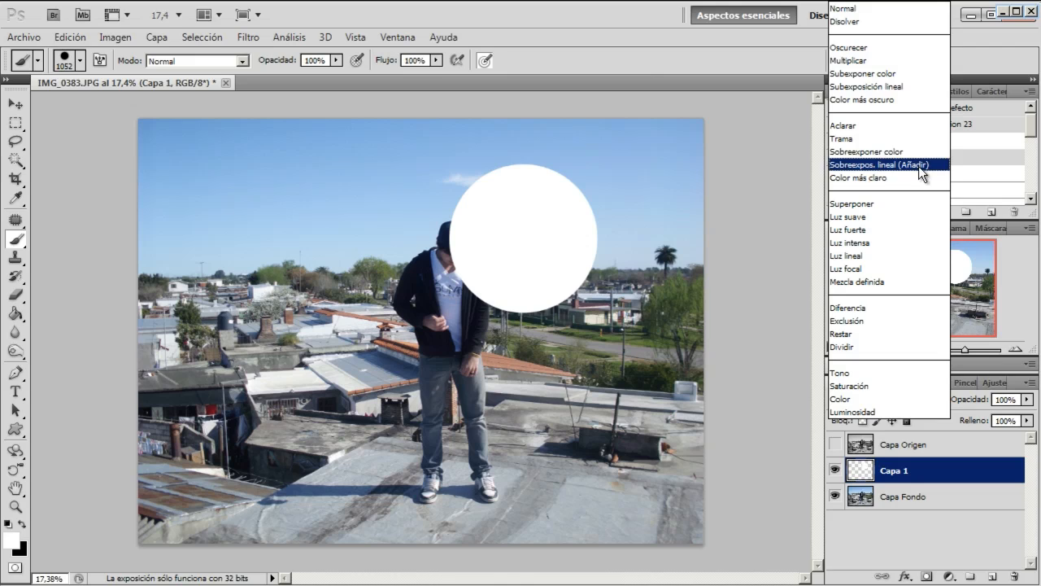
pyautogui.click(904, 100)
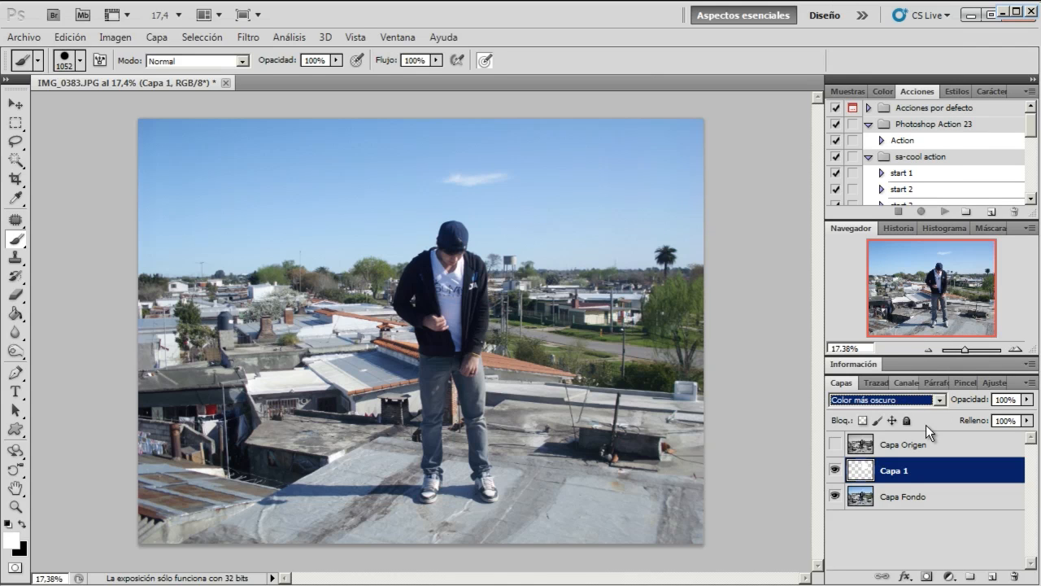
pyautogui.hotkey('ctrl', 'l')
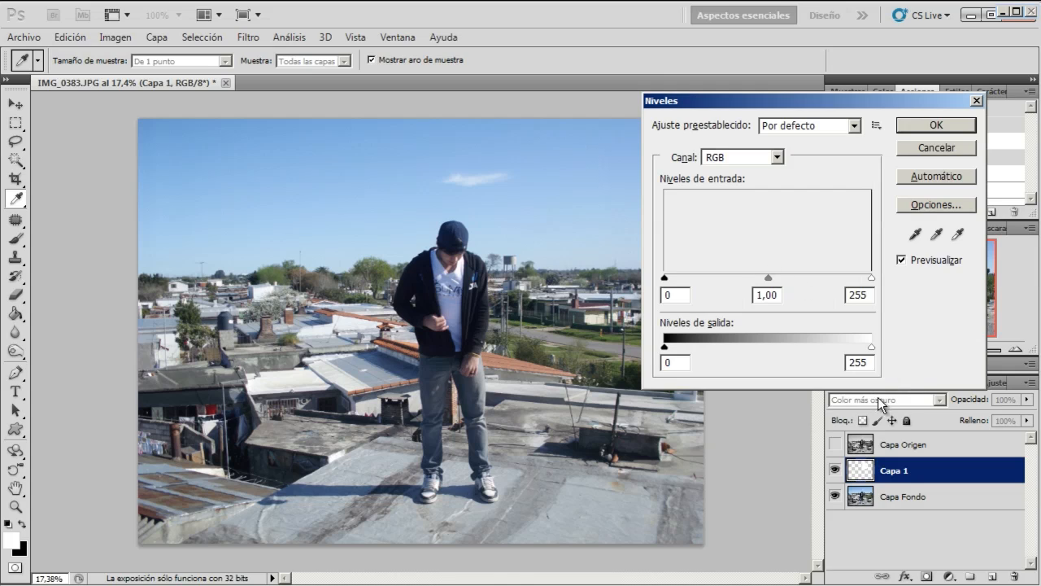
pyautogui.moveTo(872, 348); pyautogui.dragTo(737, 345)
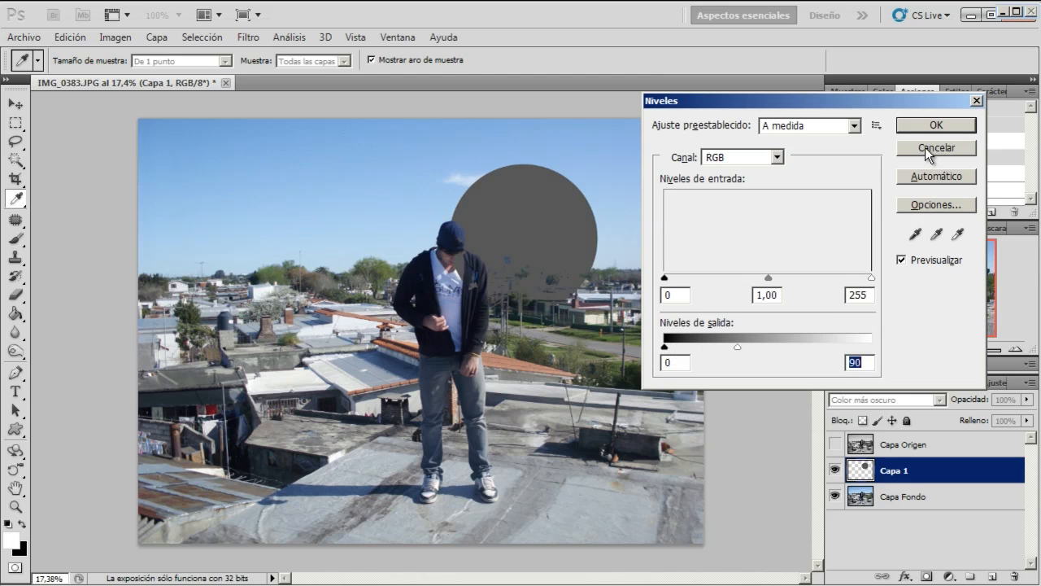
pyautogui.click(925, 148)
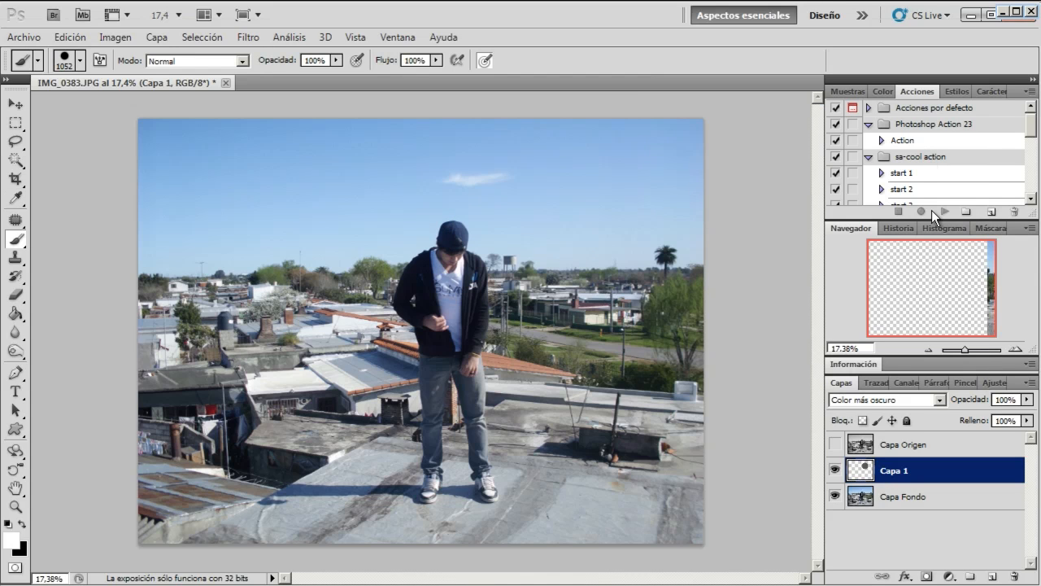
# Try the Color más claro and Multiplicar blend modes on Capa 1 and delete the layer
pyautogui.click(890, 400)
pyautogui.click(888, 177)
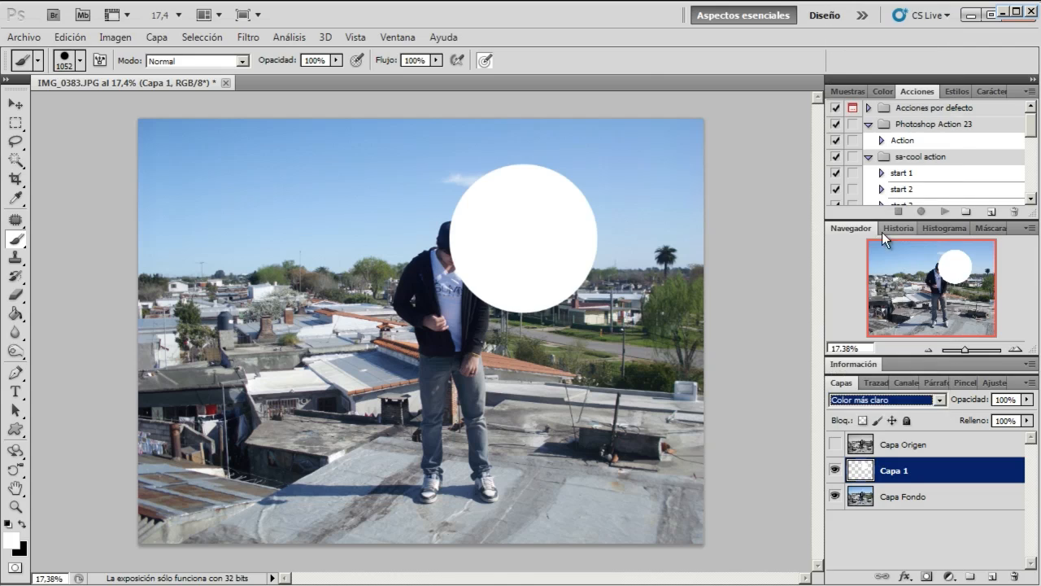
pyautogui.click(855, 400)
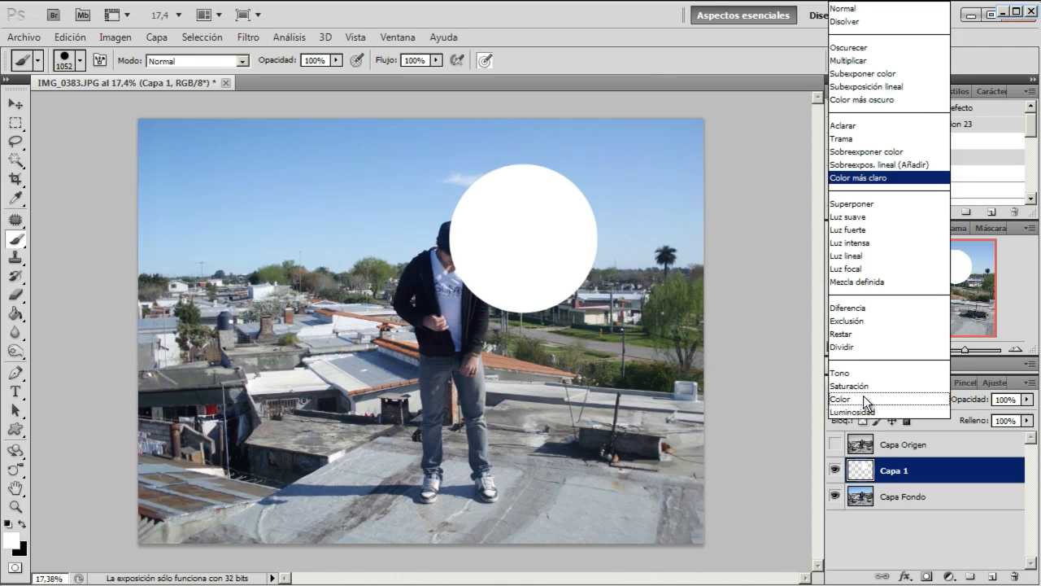
pyautogui.click(904, 60)
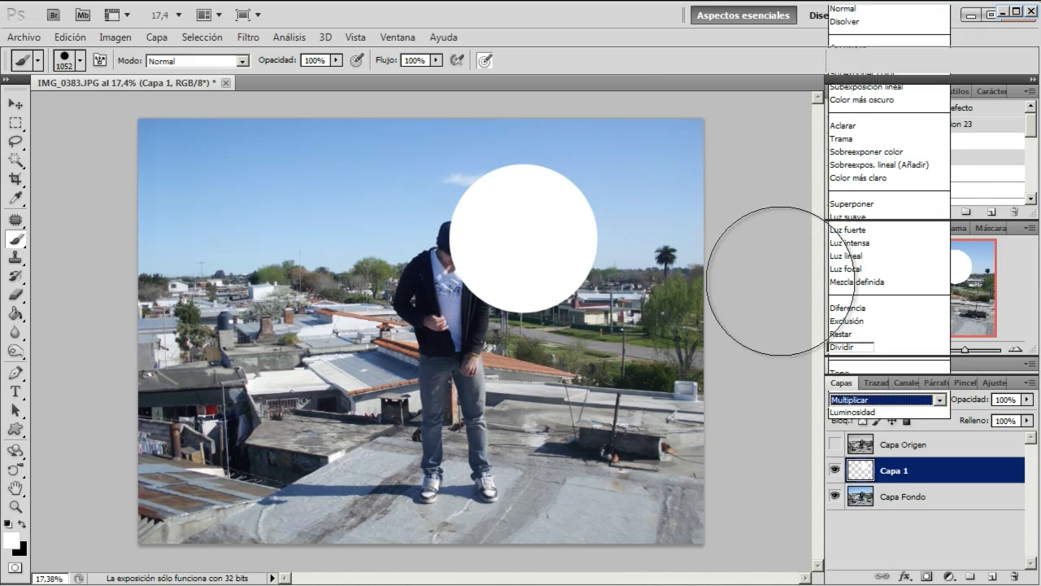
pyautogui.moveTo(922, 470); pyautogui.dragTo(1014, 575)
# Make the Capa Origen layer visible and set its blend mode to Multiplicar
pyautogui.click(859, 448)
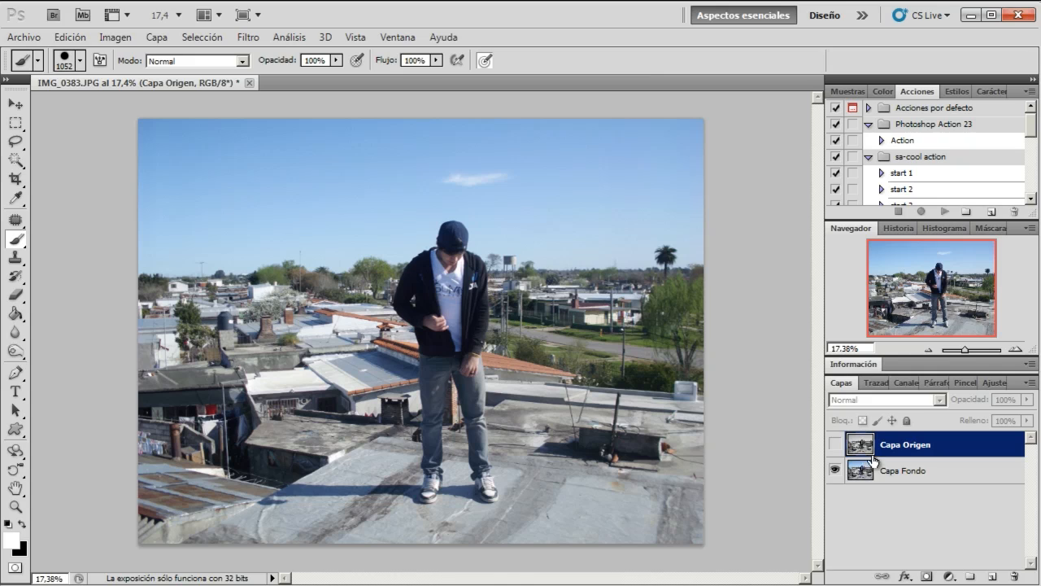
pyautogui.click(836, 446)
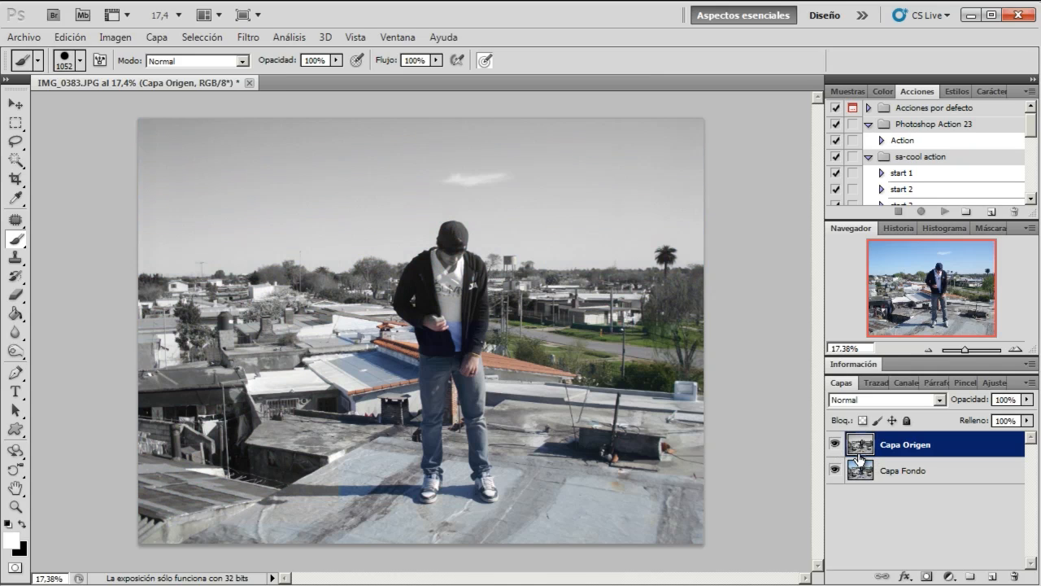
pyautogui.click(863, 405)
pyautogui.click(854, 63)
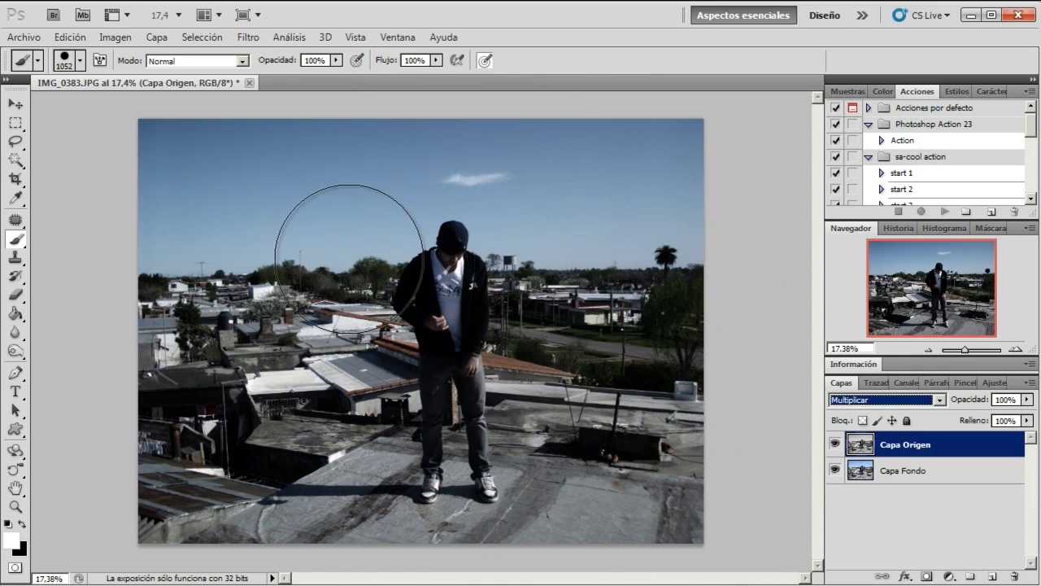
# Cycle Capa Origen's blend mode through Subexponer color and Subexposición lineal, ending on Aclarar
pyautogui.click(856, 401)
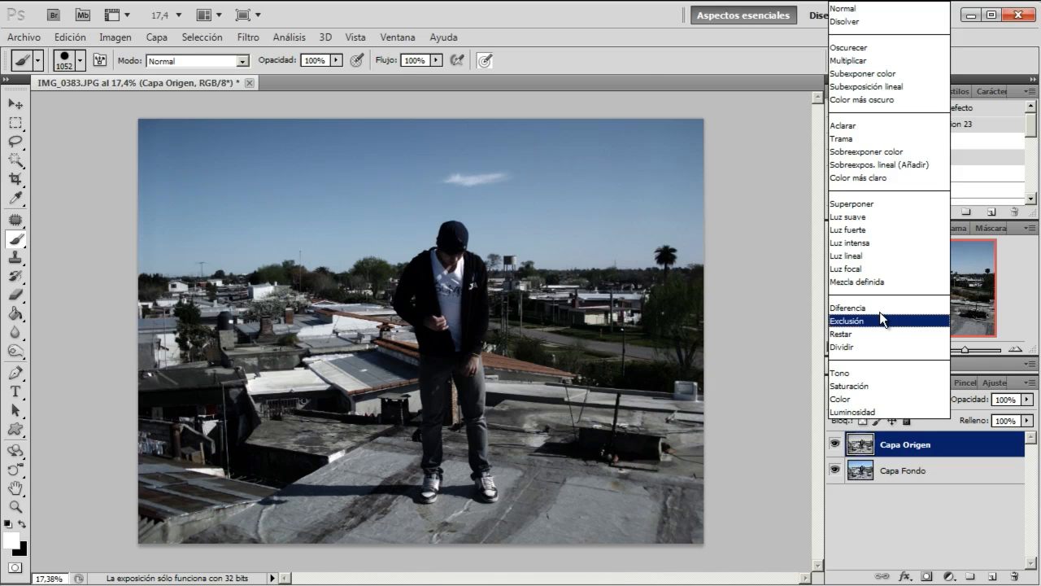
pyautogui.click(878, 73)
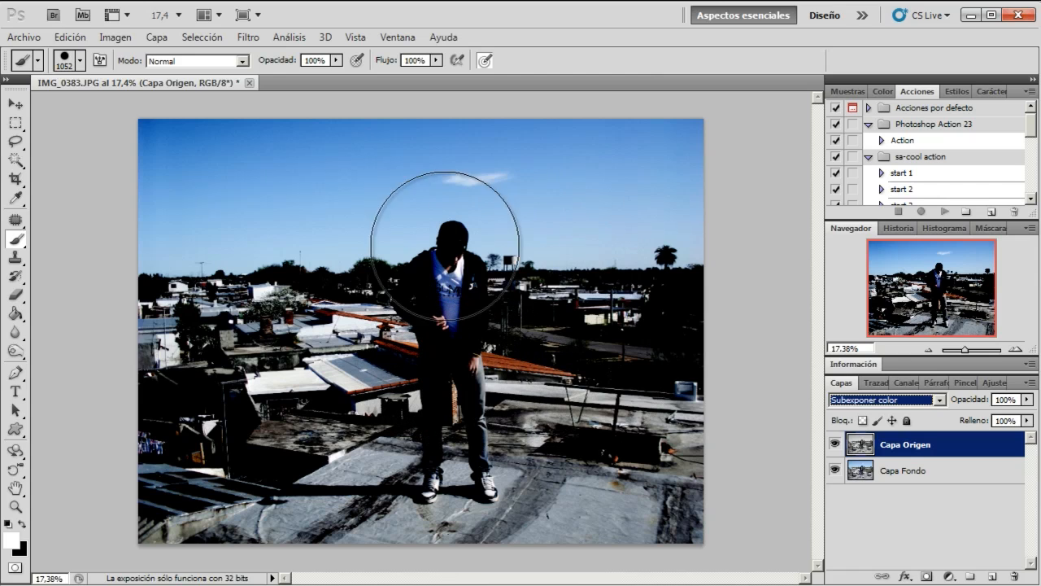
pyautogui.click(852, 401)
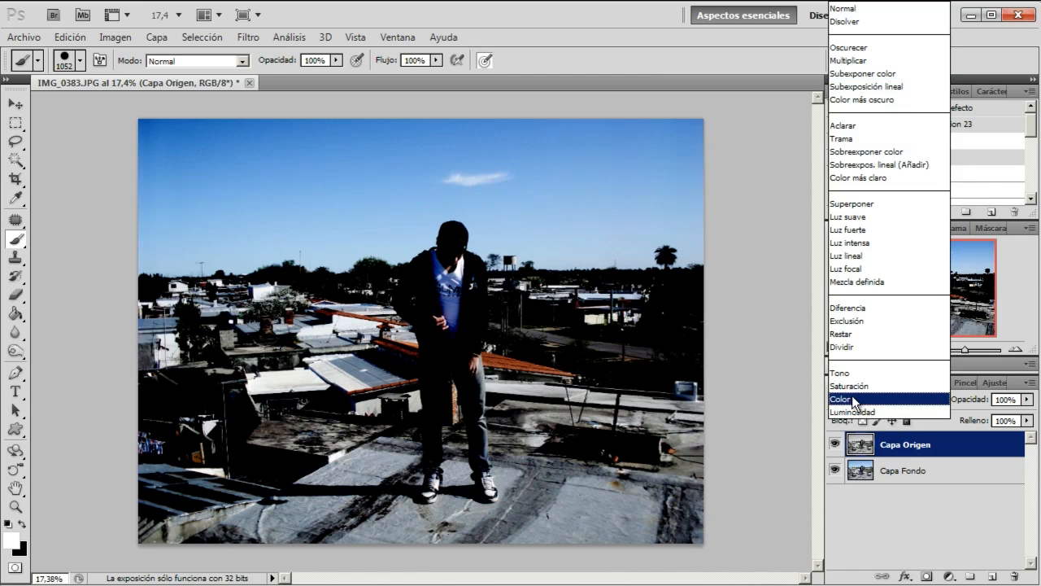
pyautogui.click(877, 88)
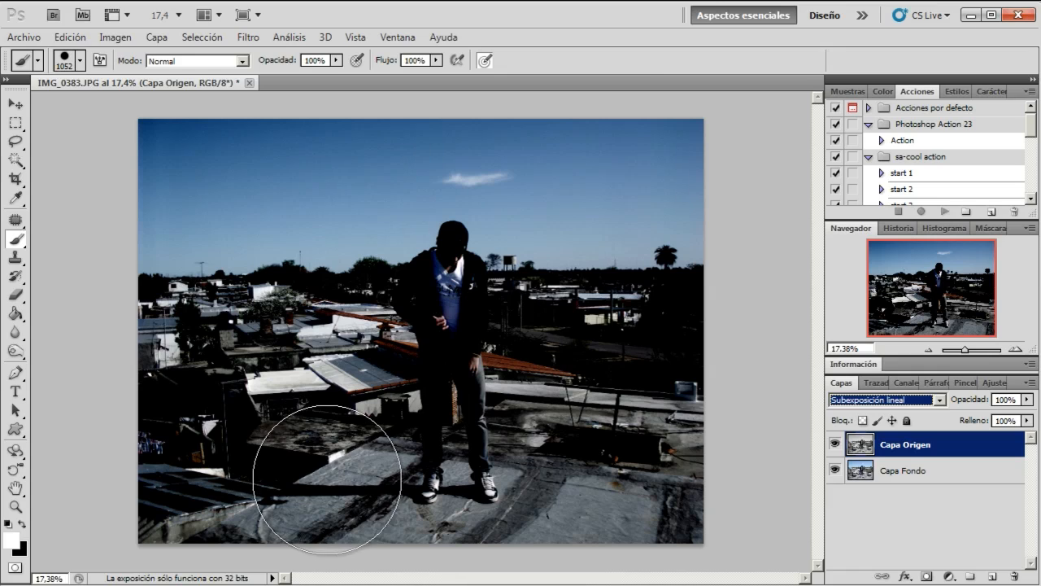
pyautogui.click(839, 400)
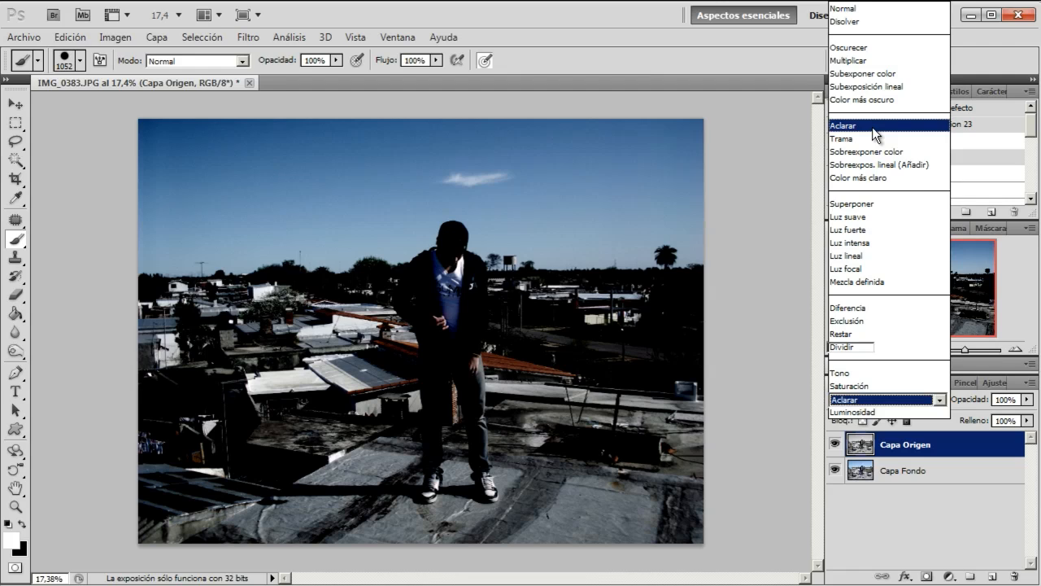
pyautogui.click(872, 131)
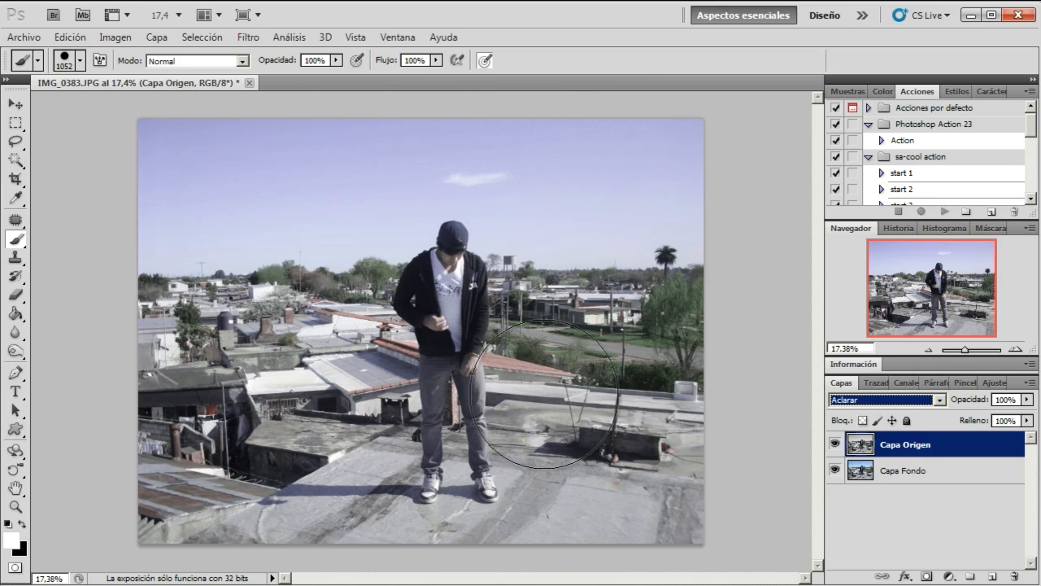
# Compare the Oscurecer blend mode with Aclarar on Capa Origen, ending on Aclarar
pyautogui.click(888, 401)
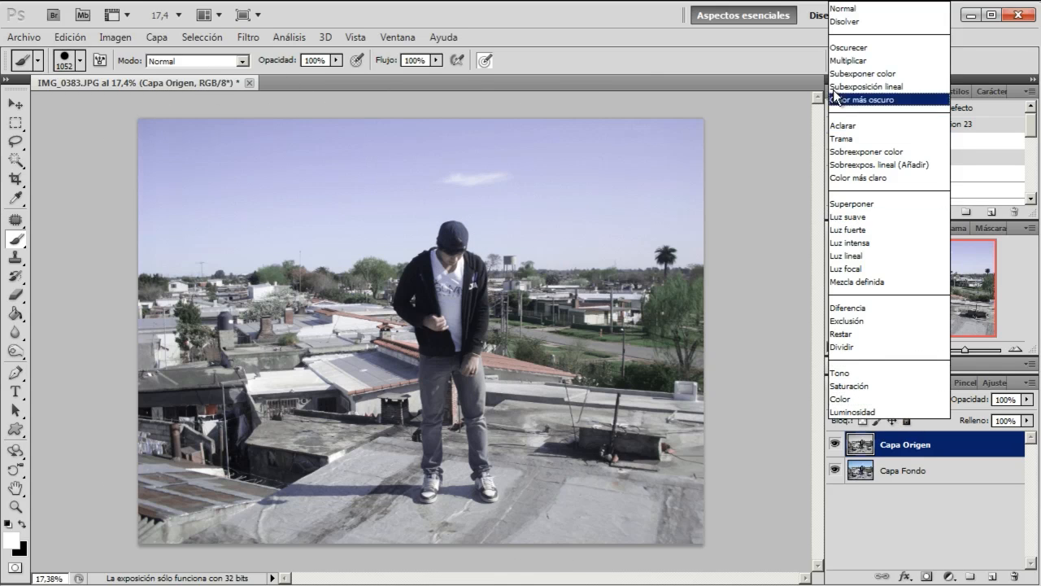
pyautogui.click(841, 49)
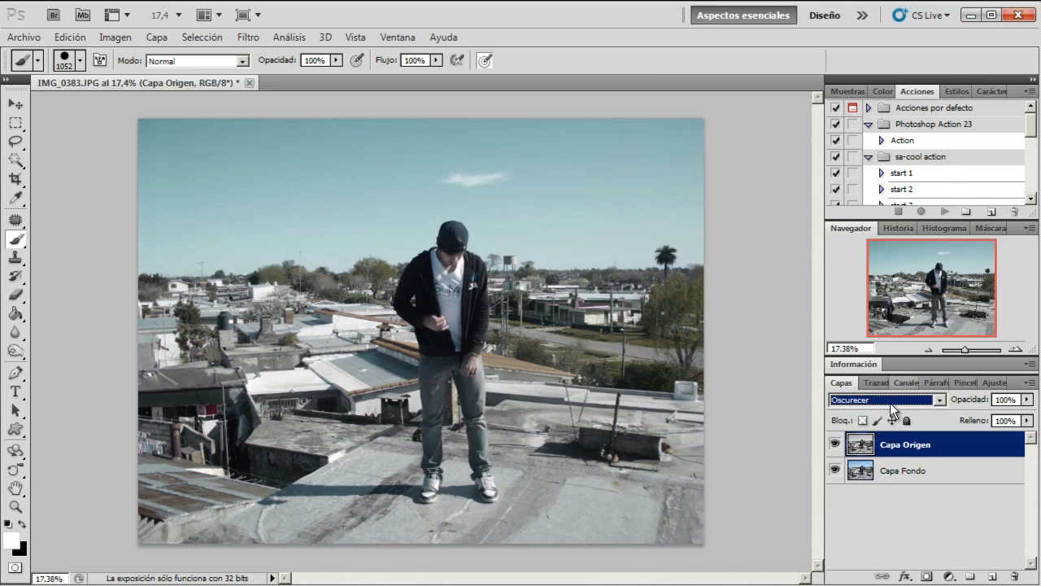
pyautogui.click(890, 399)
pyautogui.click(871, 45)
pyautogui.click(883, 399)
pyautogui.click(891, 125)
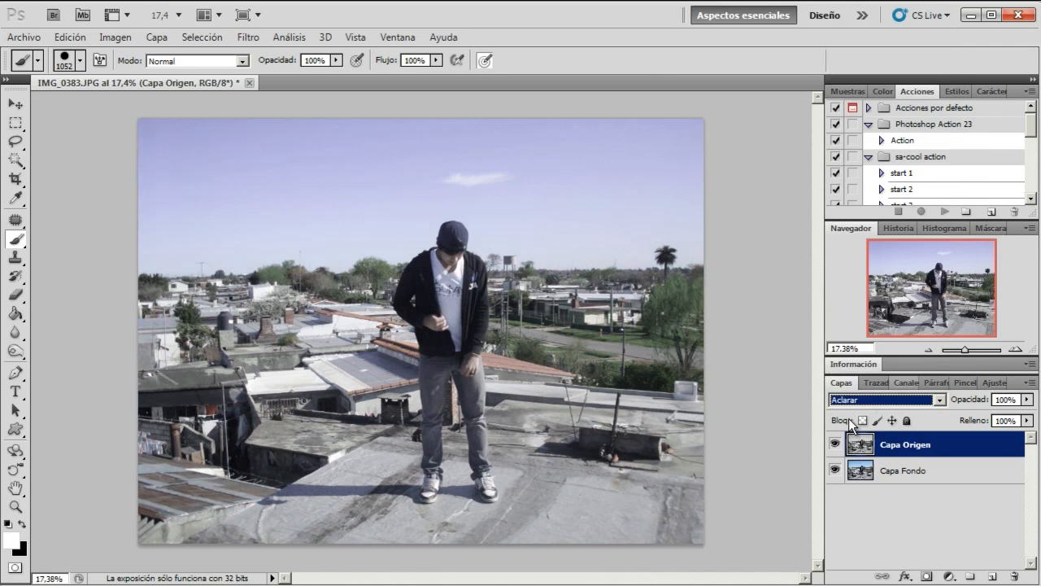
# Set Capa Origen's blend mode to Trama and compare the photo with the layer hidden and shown again
pyautogui.click(886, 399)
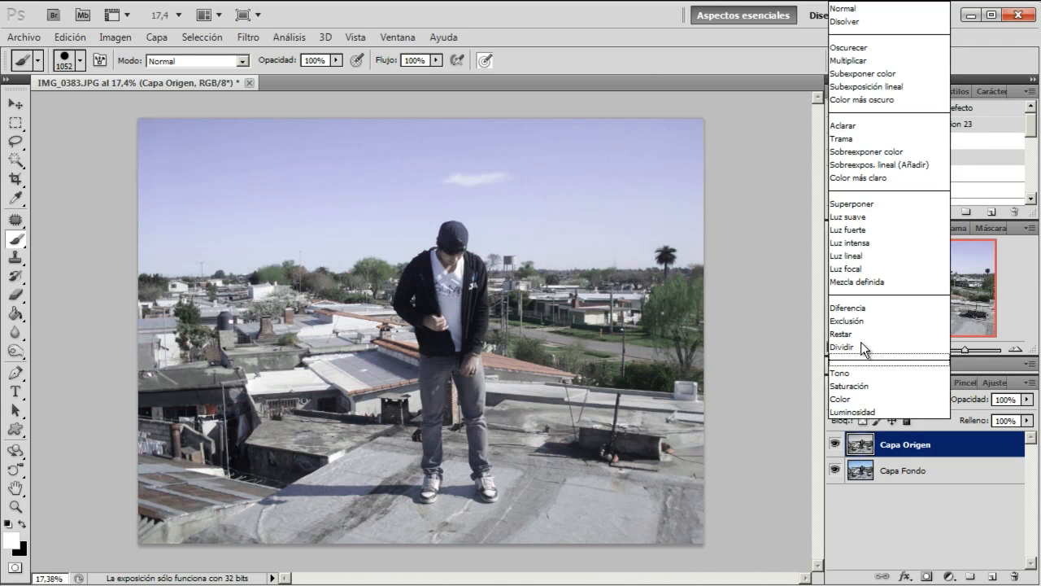
pyautogui.click(885, 141)
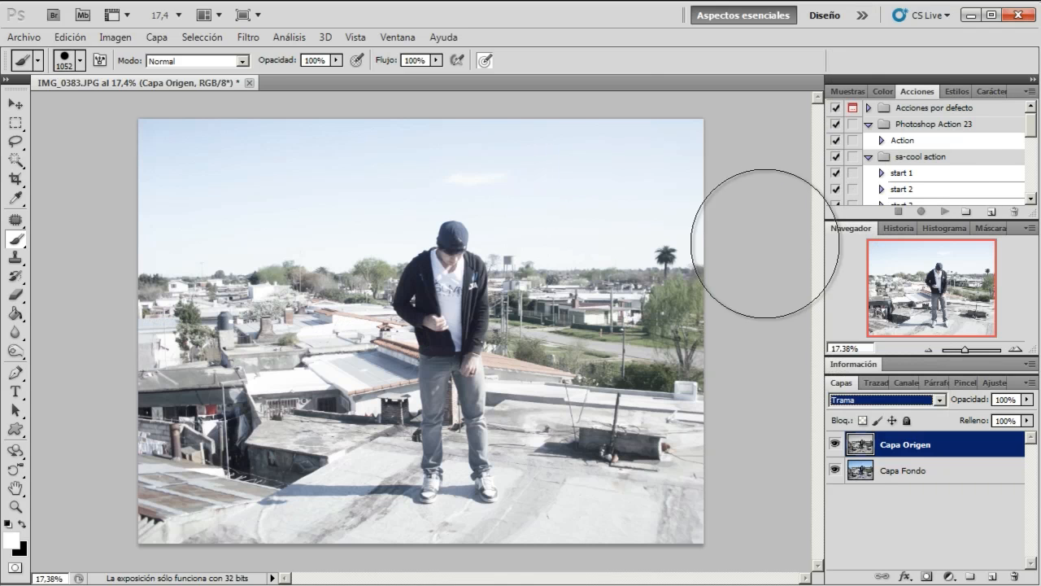
pyautogui.click(835, 446)
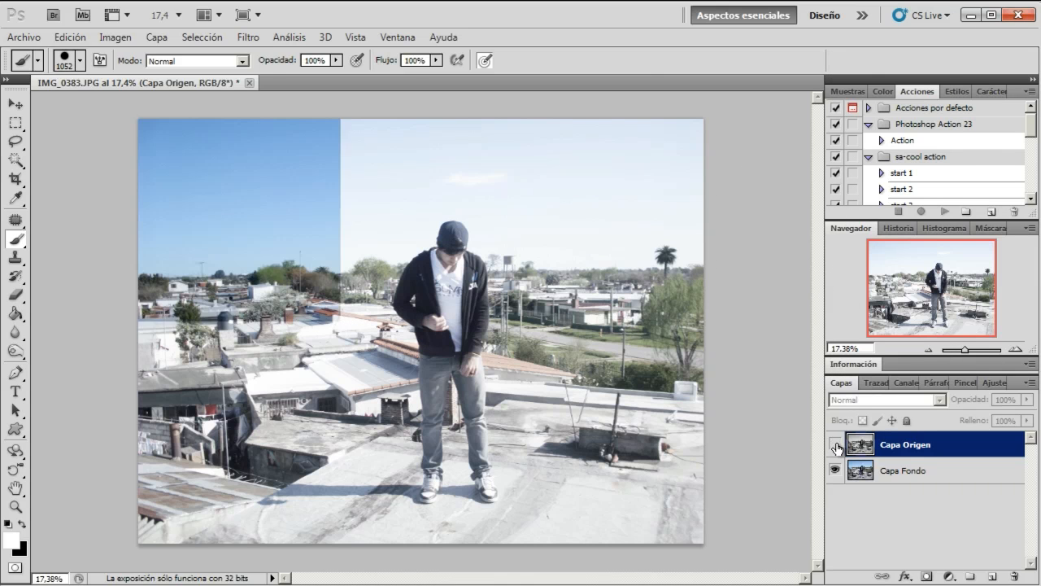
pyautogui.click(836, 447)
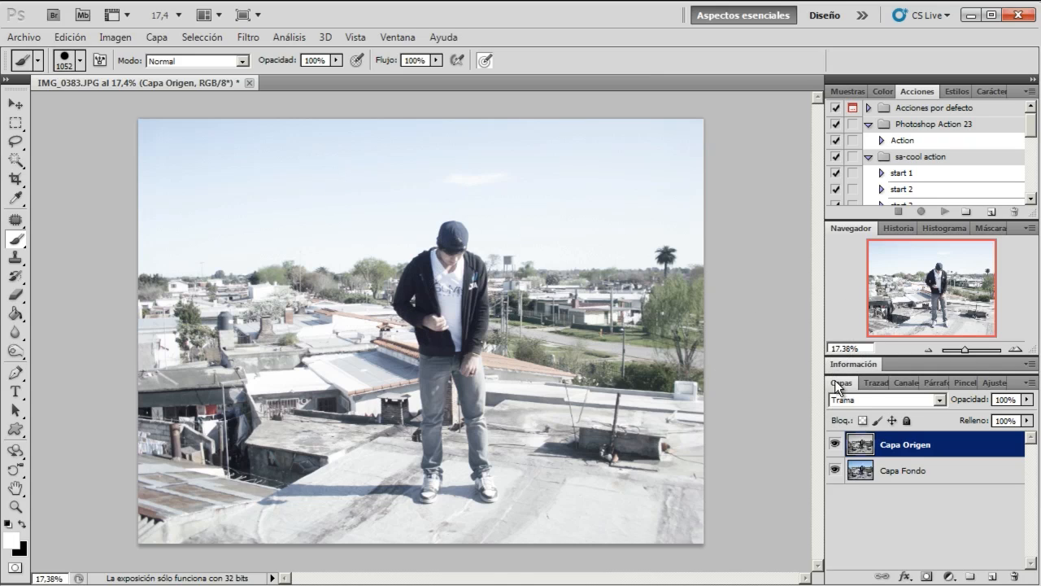
# Try the Color más oscuro blend mode on Capa Origen and switch it to Color más claro
pyautogui.click(845, 402)
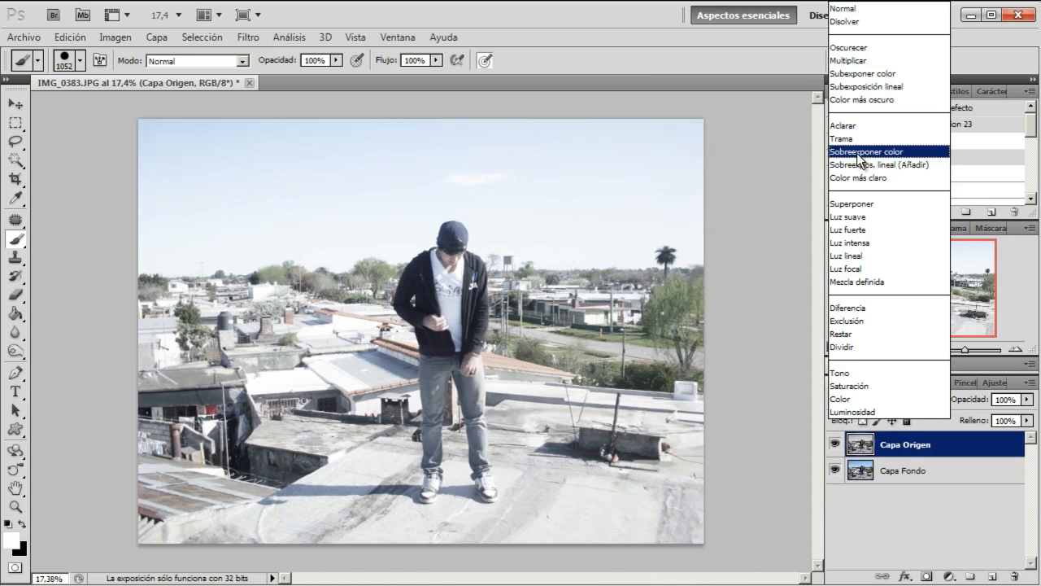
pyautogui.click(863, 100)
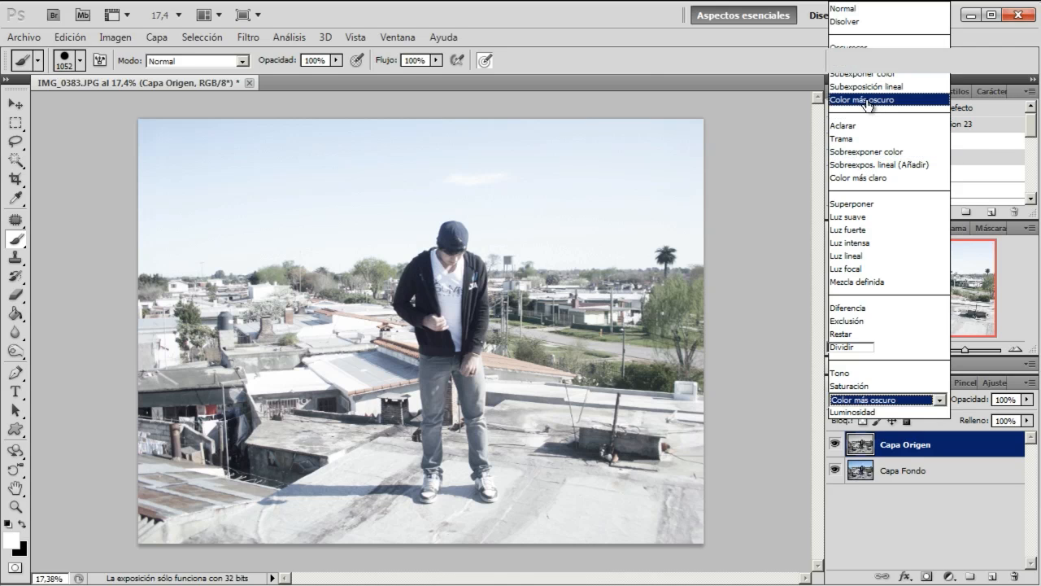
pyautogui.click(887, 400)
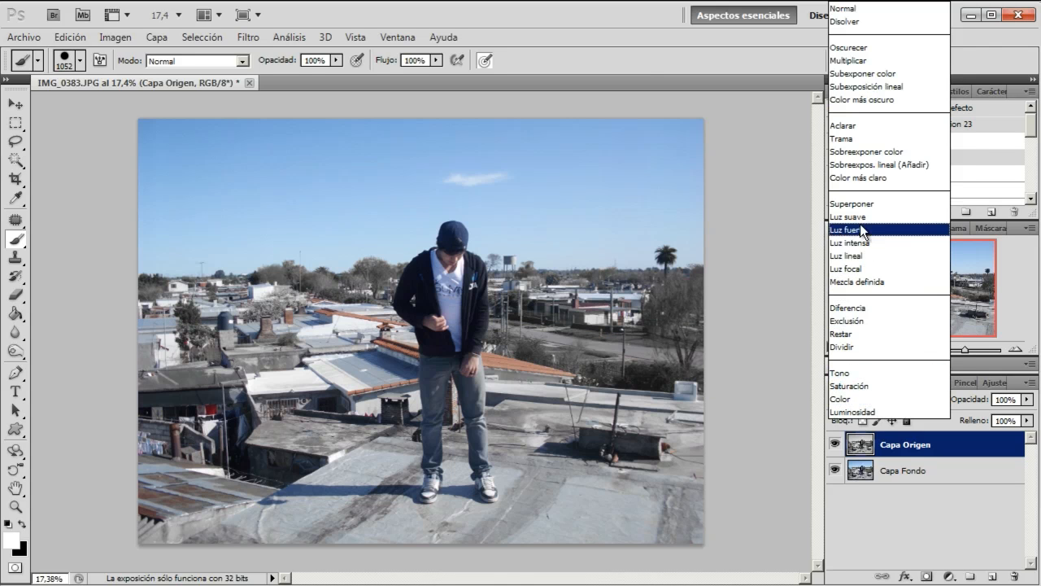
pyautogui.click(869, 178)
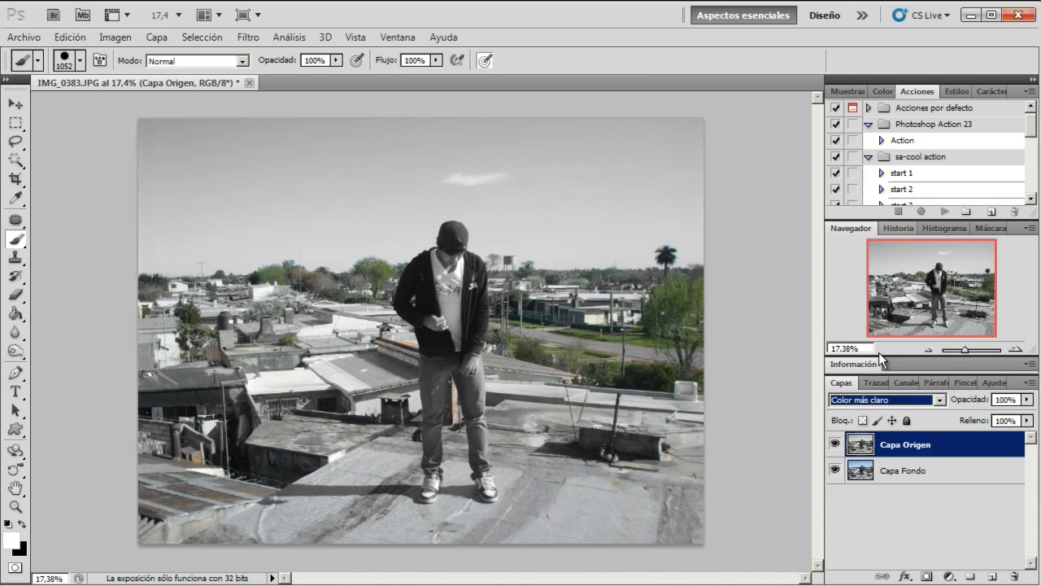
# Set the blend mode of Capa Origen to Sobreexponer color
pyautogui.click(871, 399)
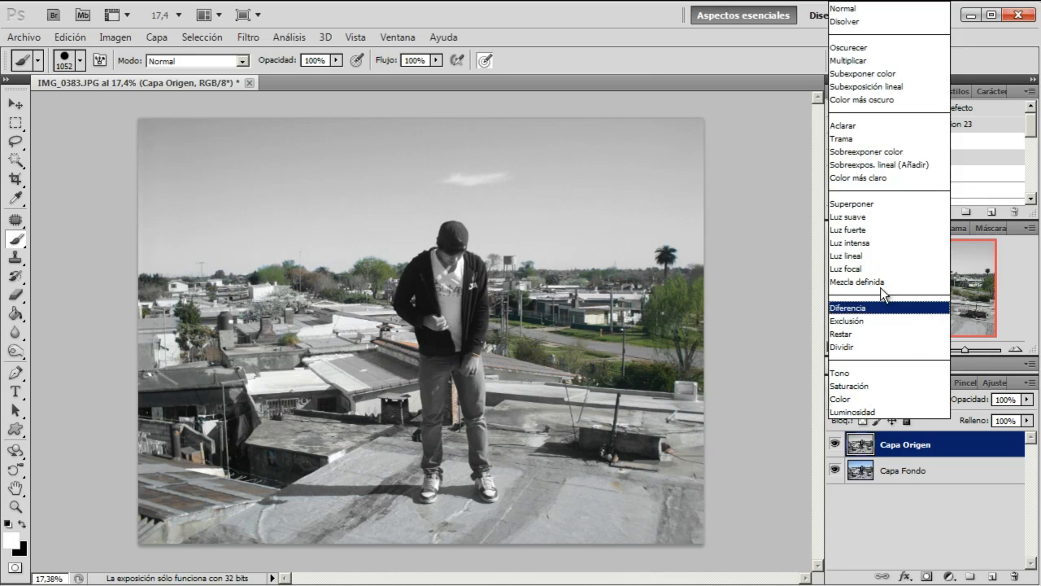
pyautogui.click(872, 152)
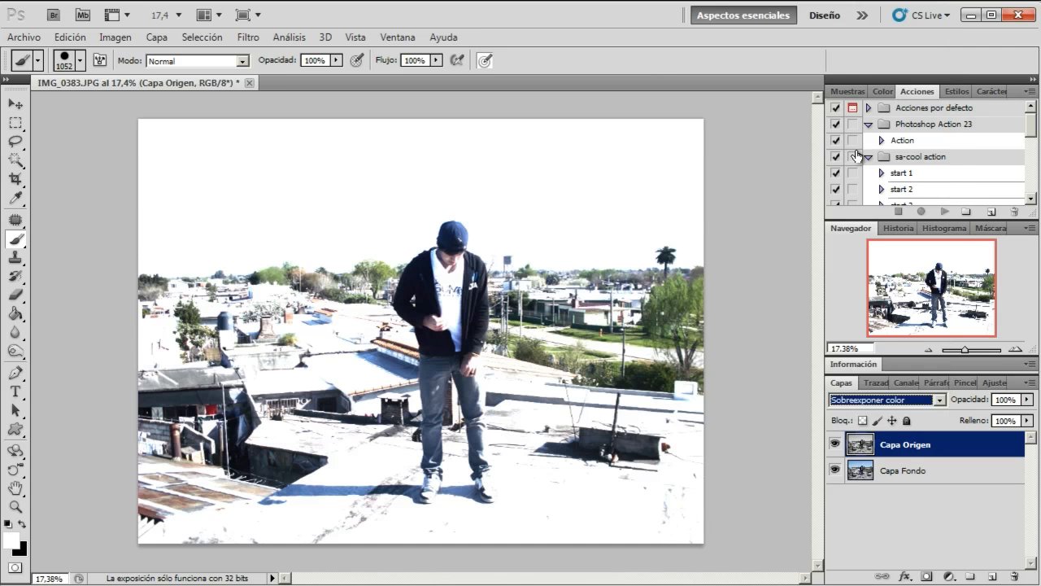
pyautogui.click(898, 400)
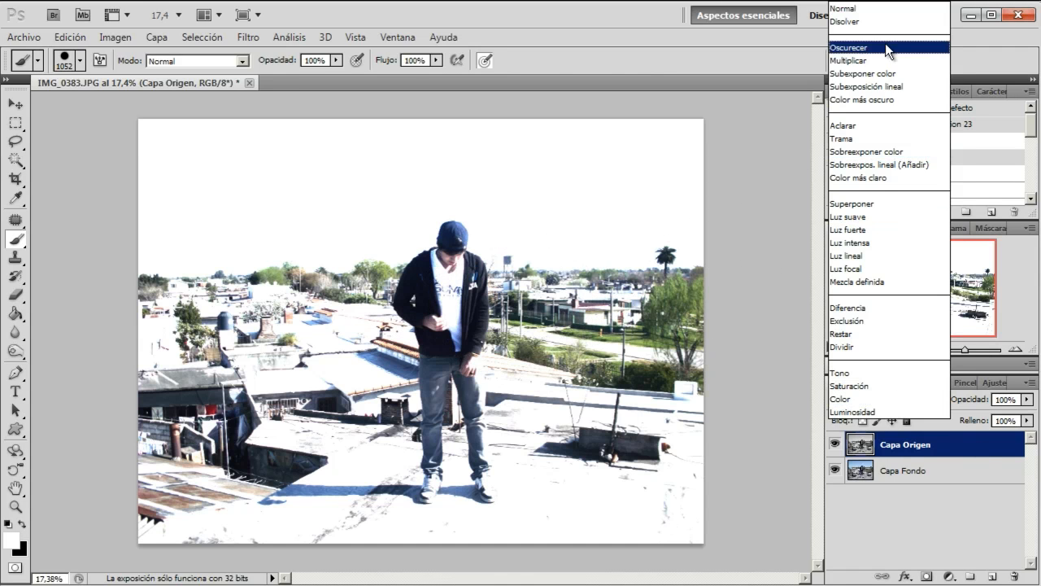
pyautogui.click(949, 447)
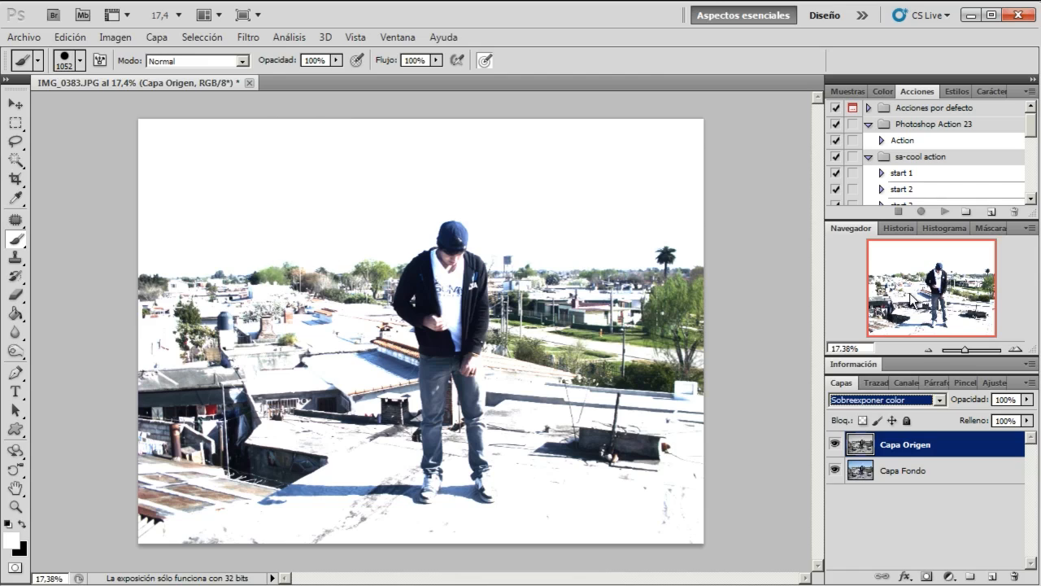
# Apply Sobreexpos. lineal (Añadir) to Capa Origen and change its blend mode to Superponer
pyautogui.click(842, 400)
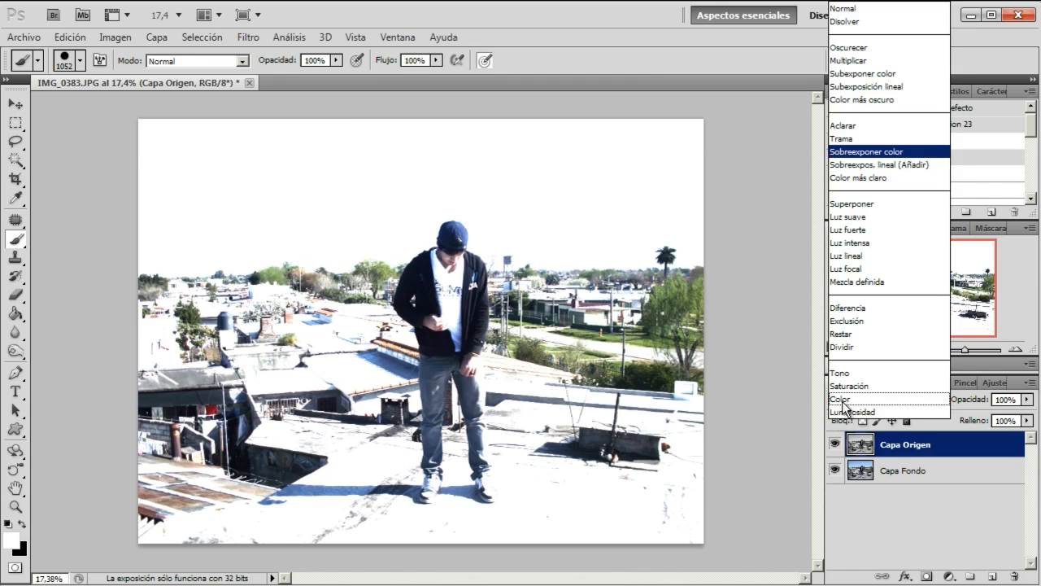
pyautogui.click(857, 165)
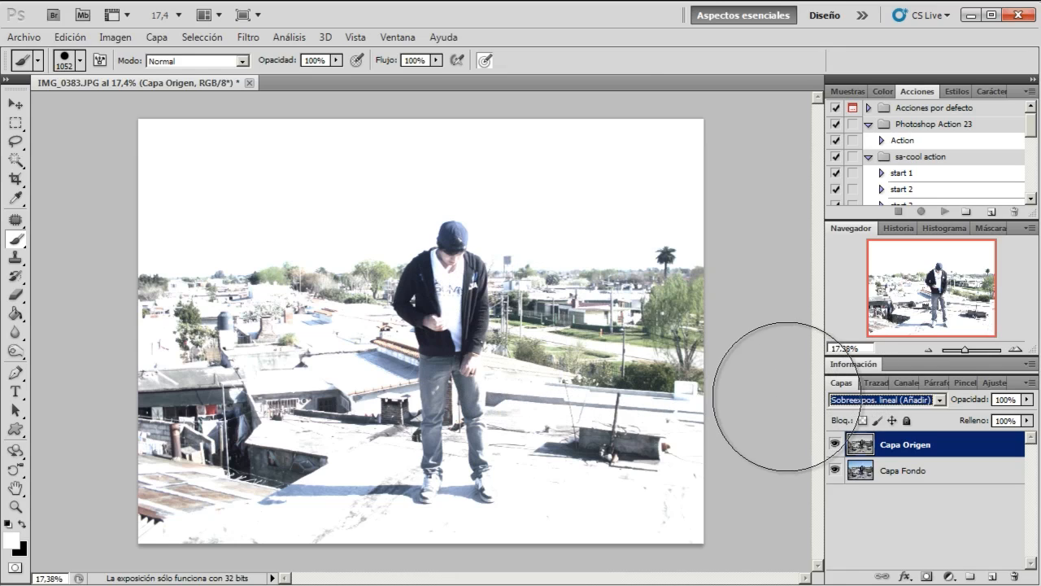
pyautogui.click(860, 404)
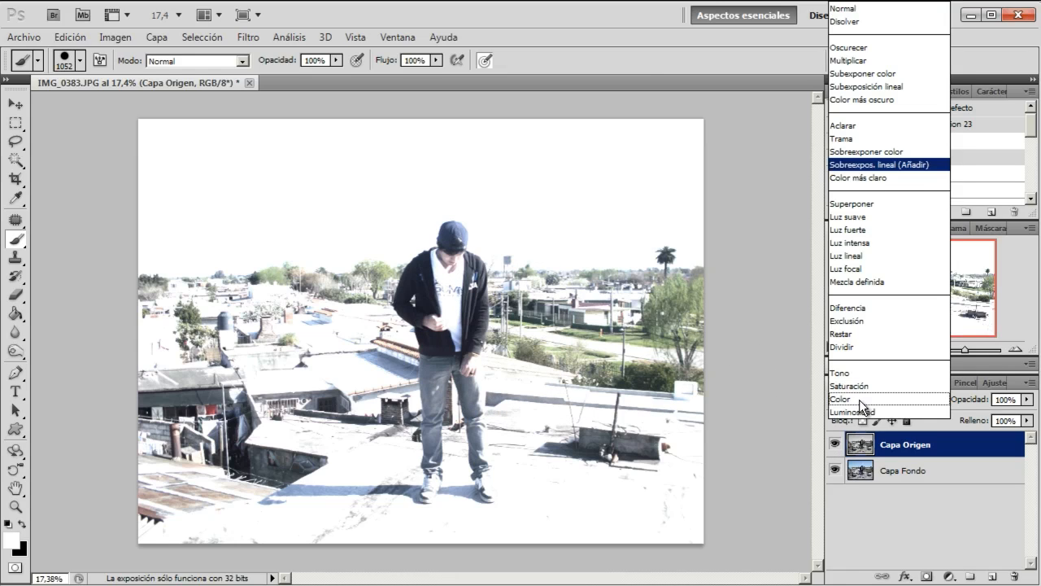
pyautogui.click(867, 204)
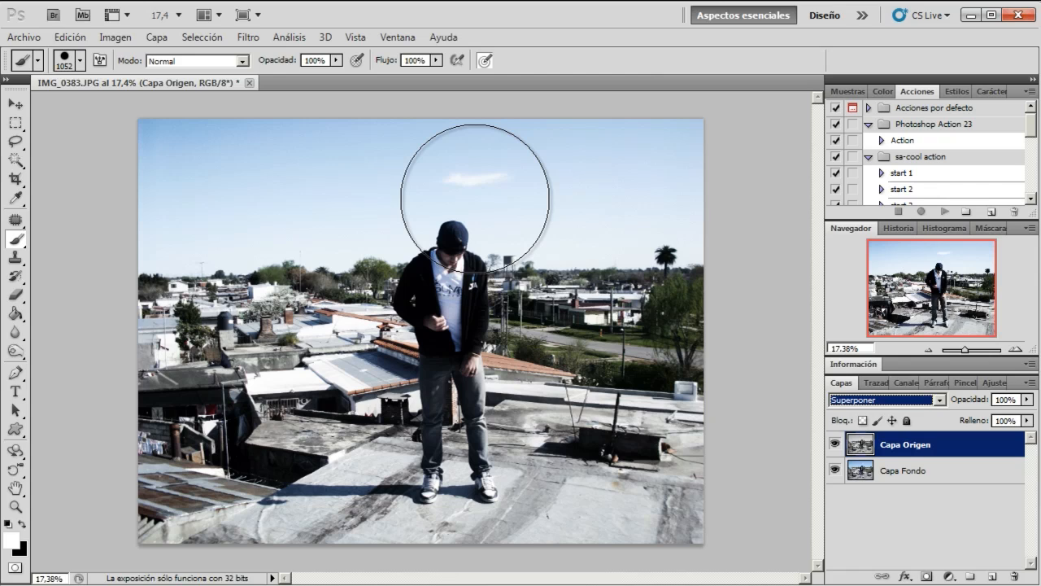
# Apply the Luz suave blend mode to Capa Origen, followed by Luz fuerte
pyautogui.click(881, 401)
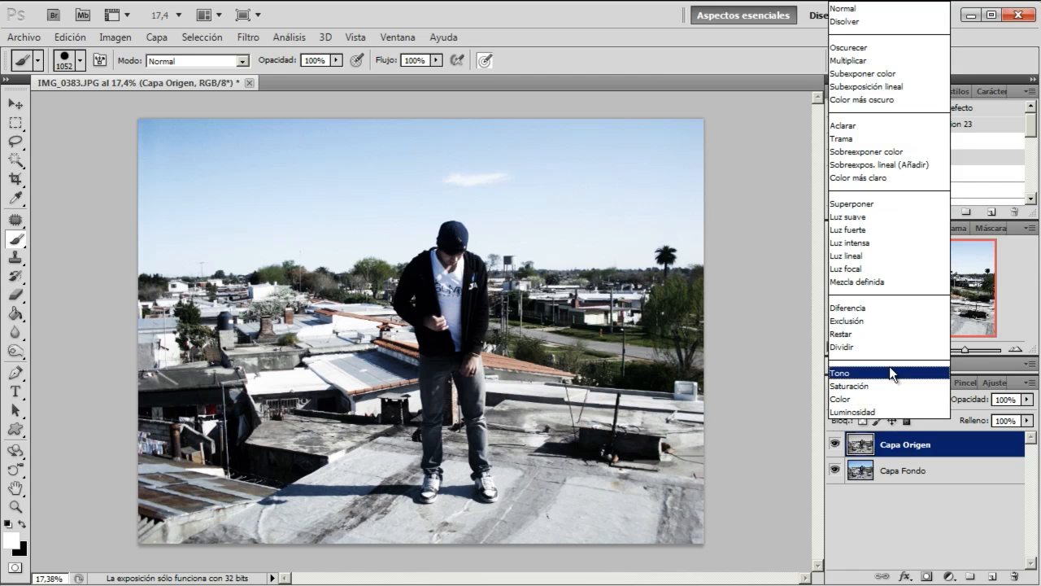
pyautogui.click(888, 214)
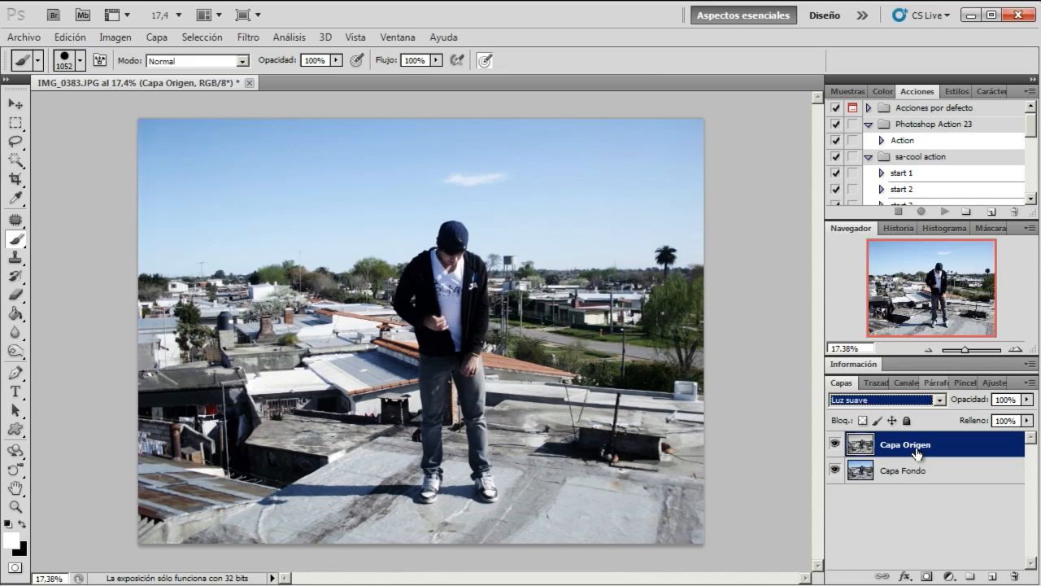
pyautogui.click(890, 398)
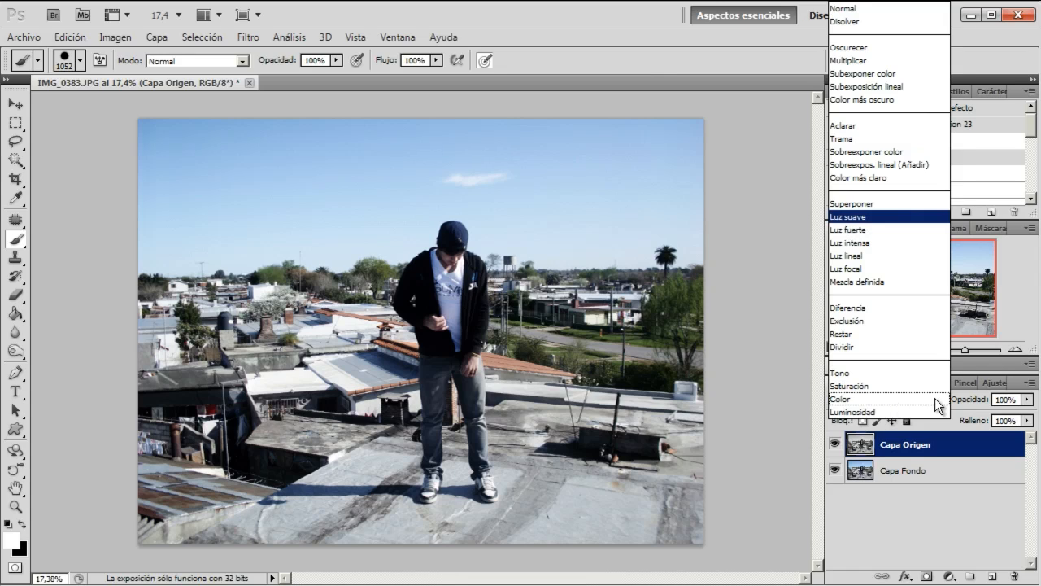
pyautogui.click(902, 229)
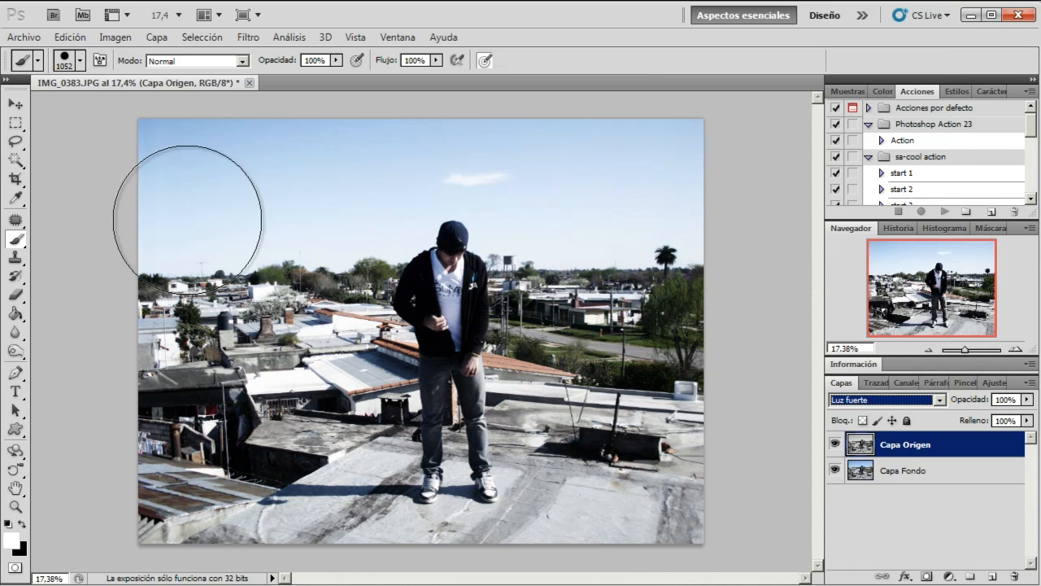
# Cycle Capa Origen's blend mode through Luz intensa and Luz focal, ending on Mezcla definida
pyautogui.click(861, 402)
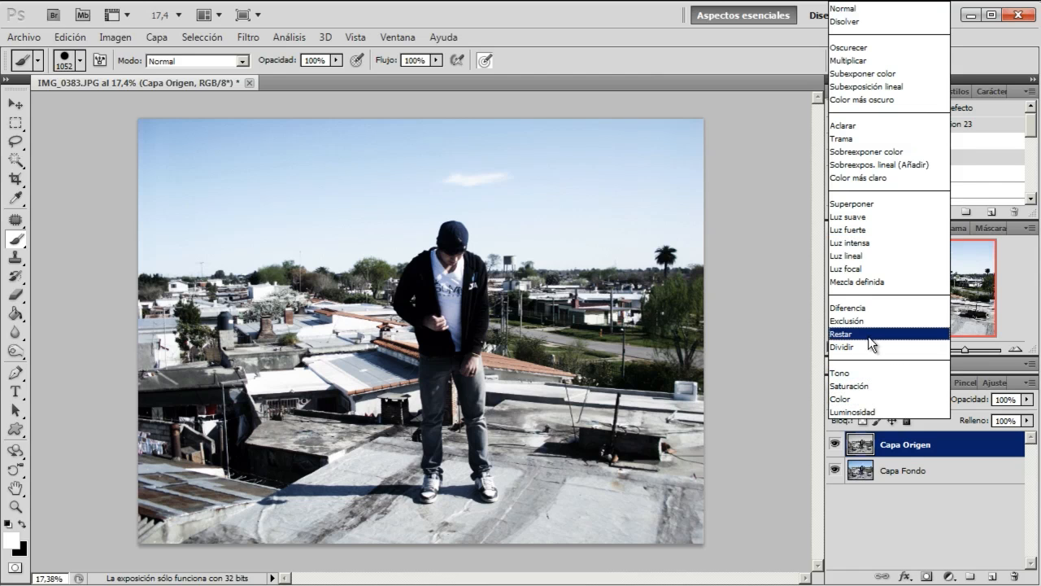
pyautogui.click(868, 244)
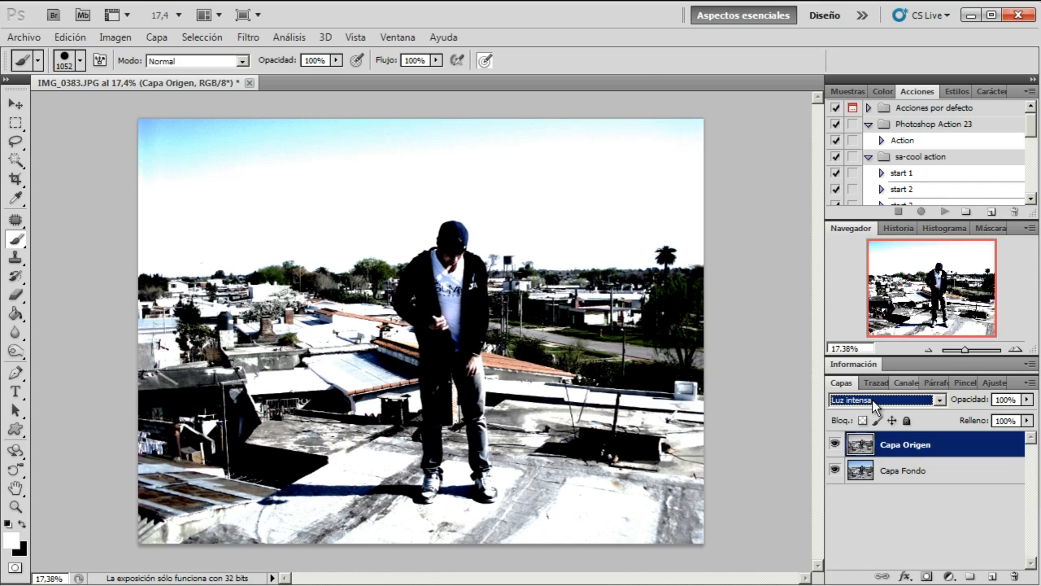
pyautogui.click(875, 401)
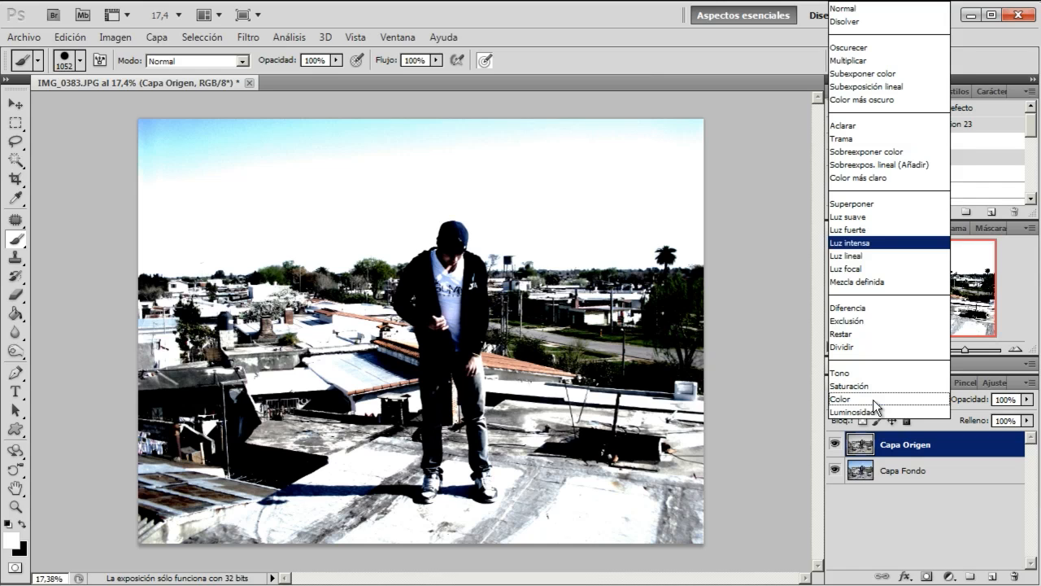
pyautogui.click(871, 266)
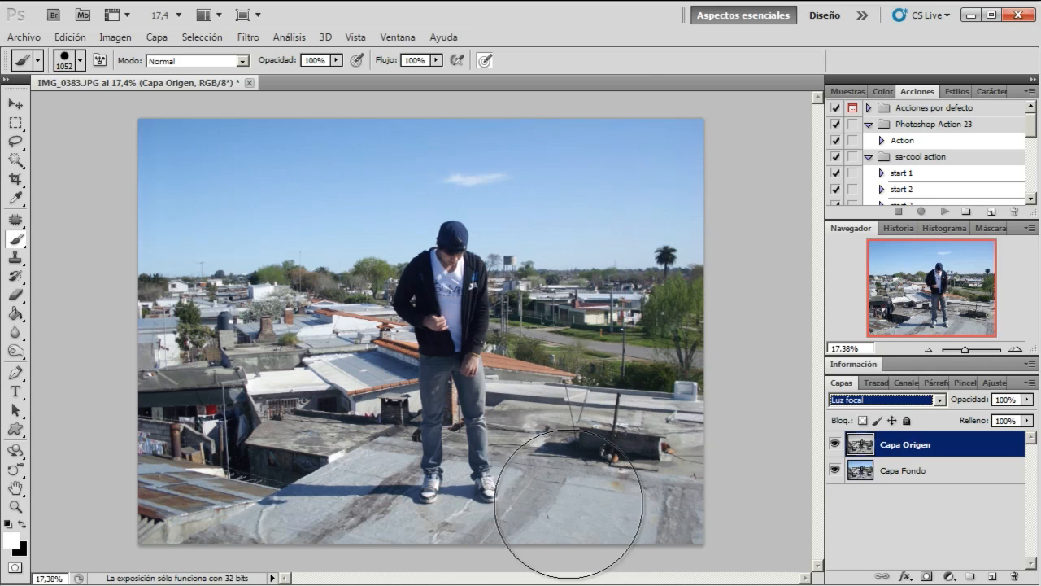
pyautogui.click(883, 399)
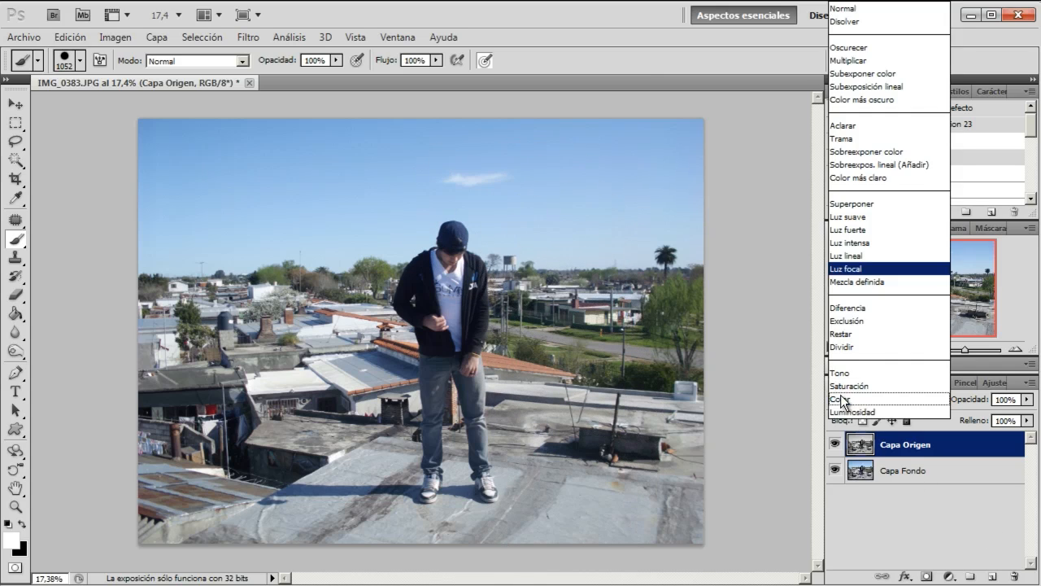
pyautogui.click(872, 284)
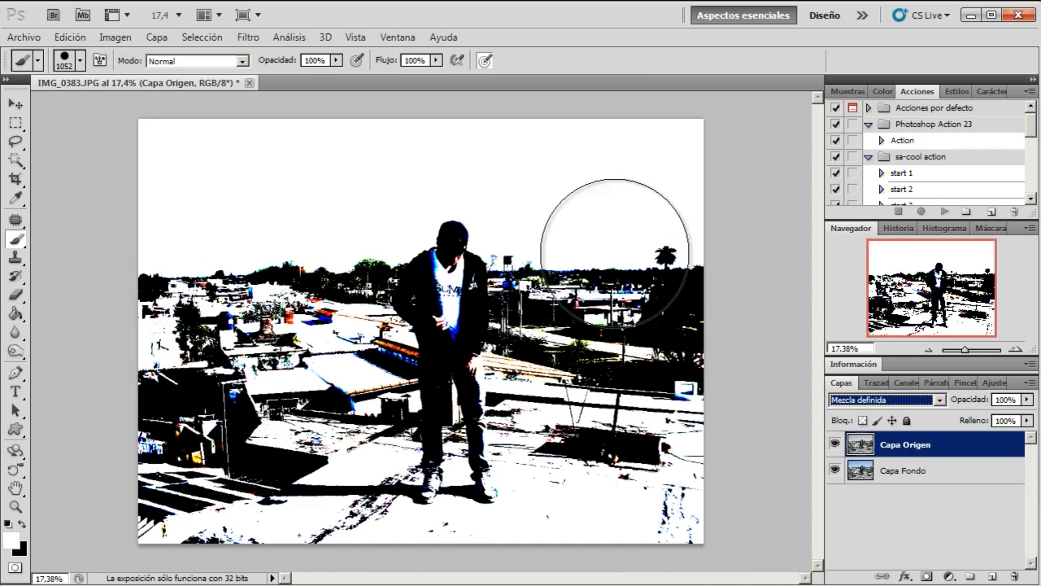
# Set Capa Origen's blend mode to Diferencia and invert the layer's colors
pyautogui.click(880, 400)
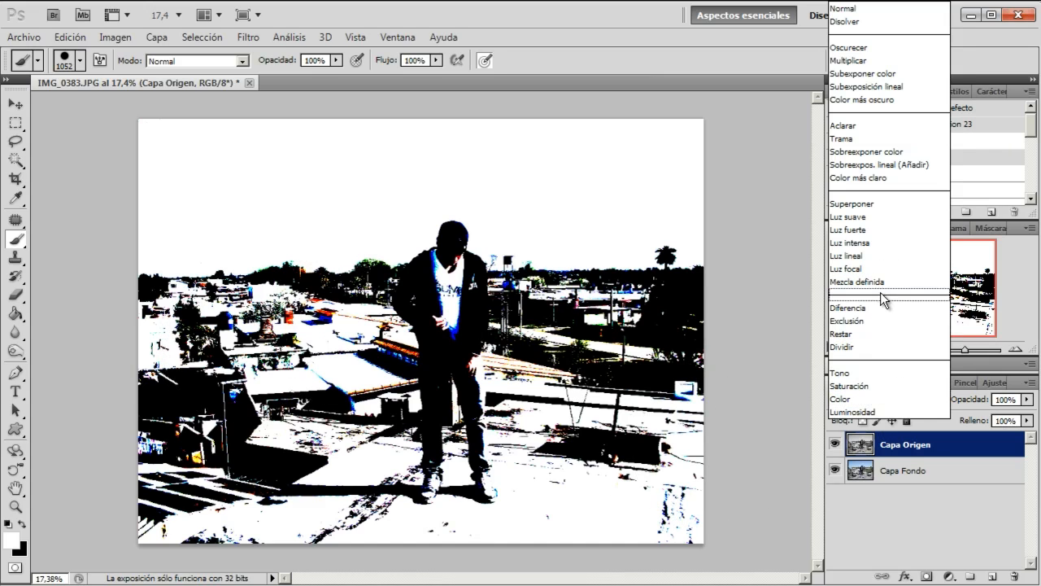
pyautogui.click(885, 309)
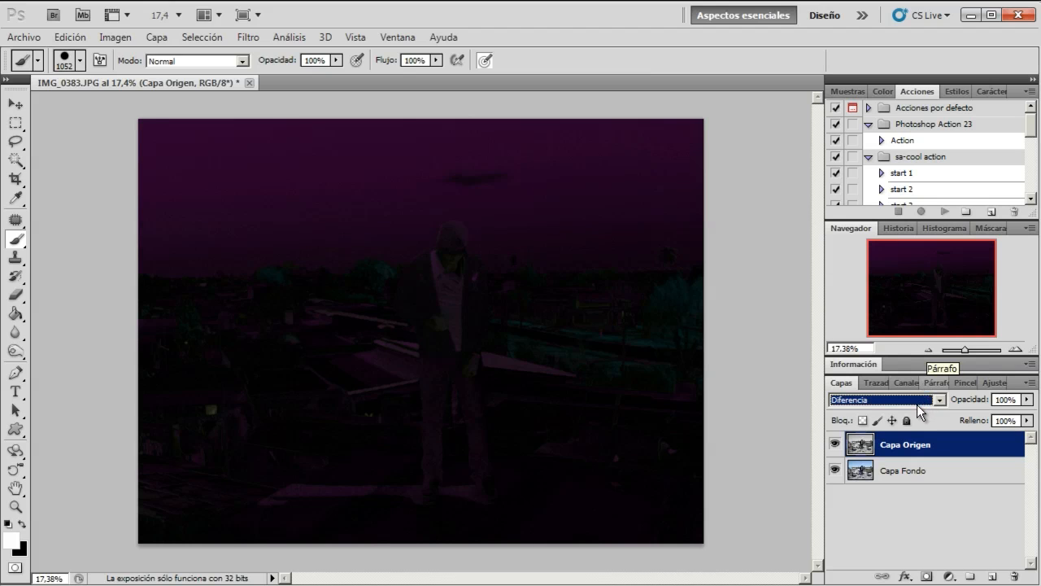
pyautogui.hotkey('ctrl', 'i')
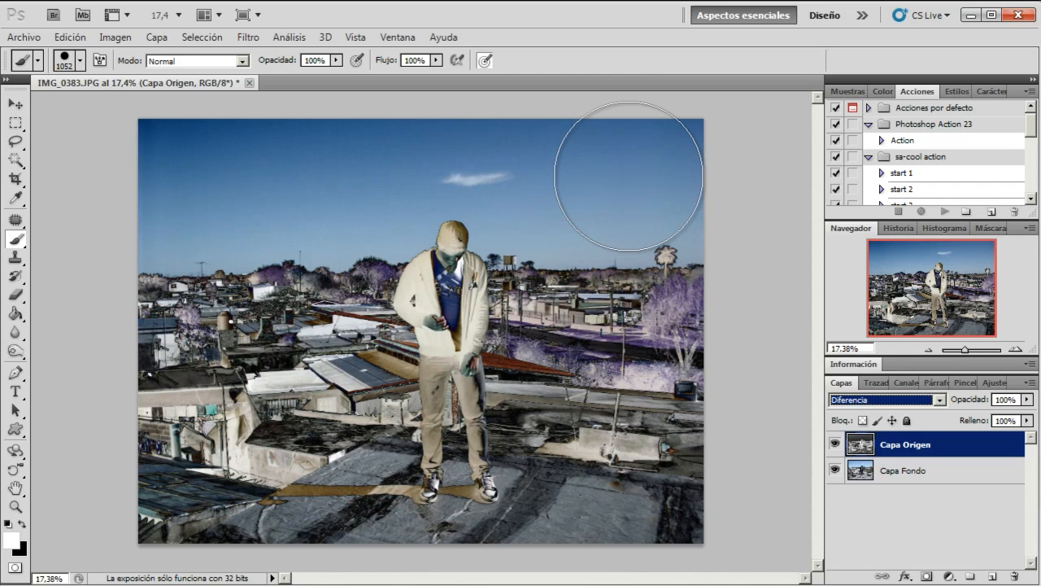
# Set Capa Origen's blend mode to Exclusión and invert the layer's colors again
pyautogui.click(850, 405)
pyautogui.click(858, 318)
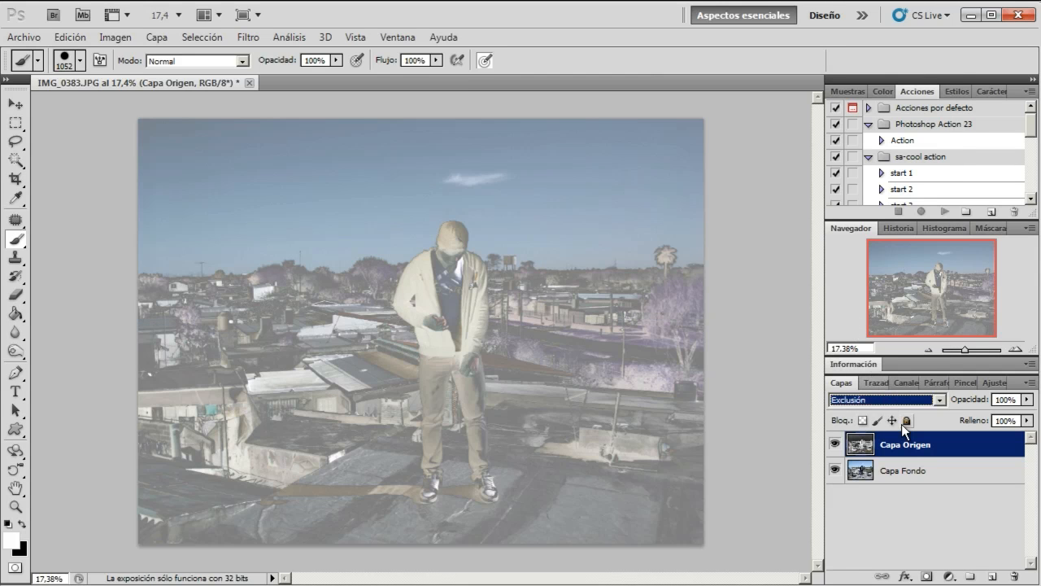
pyautogui.hotkey('ctrl', 'i')
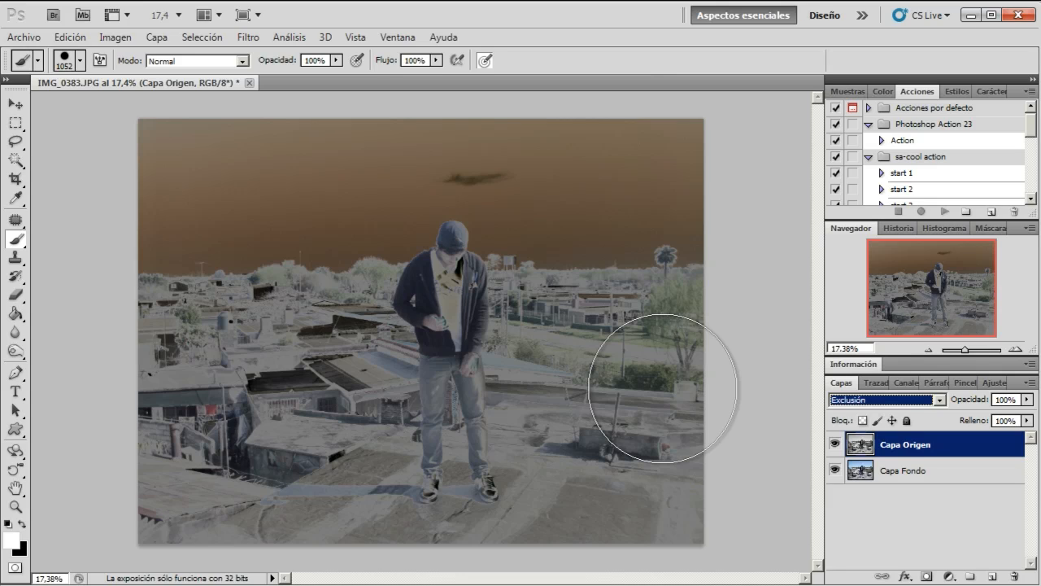
# Set Capa Origen's blend mode to Restar, check the result by toggling Capa Fondo's visibility, and invert Capa Origen's colors
pyautogui.click(860, 399)
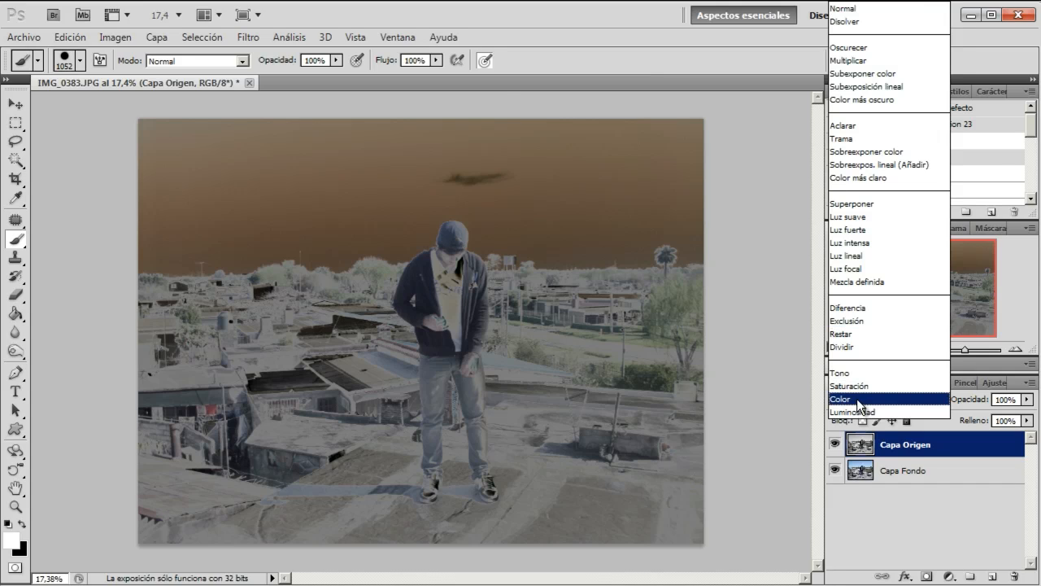
pyautogui.click(854, 333)
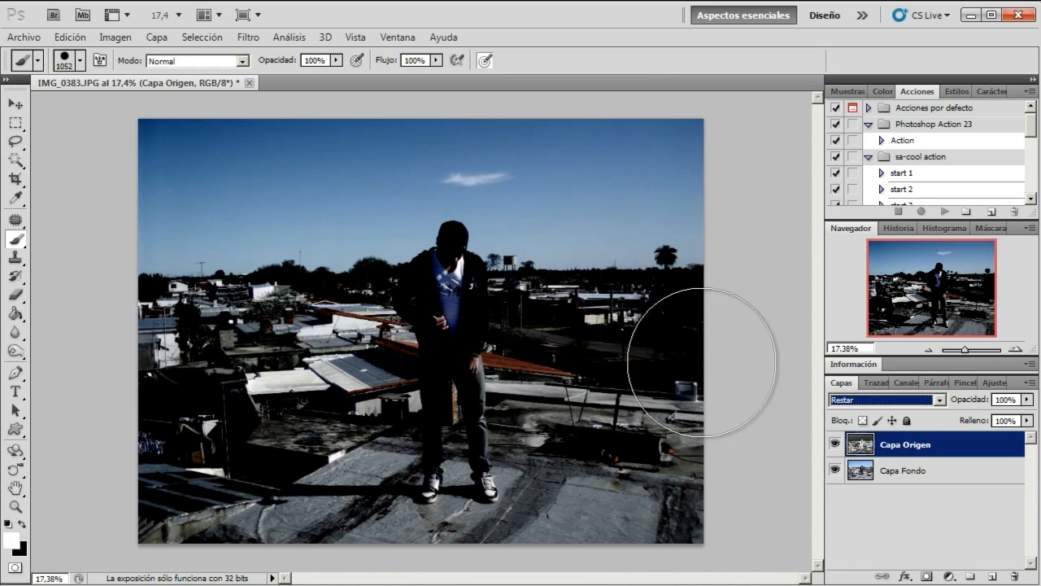
pyautogui.click(835, 470)
pyautogui.click(836, 470)
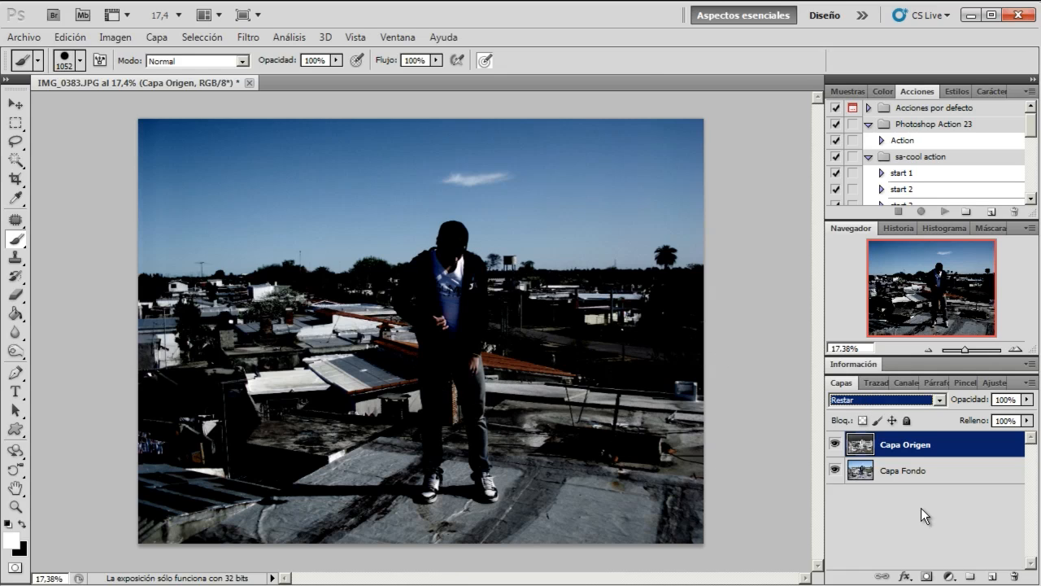
pyautogui.hotkey('ctrl', 'i')
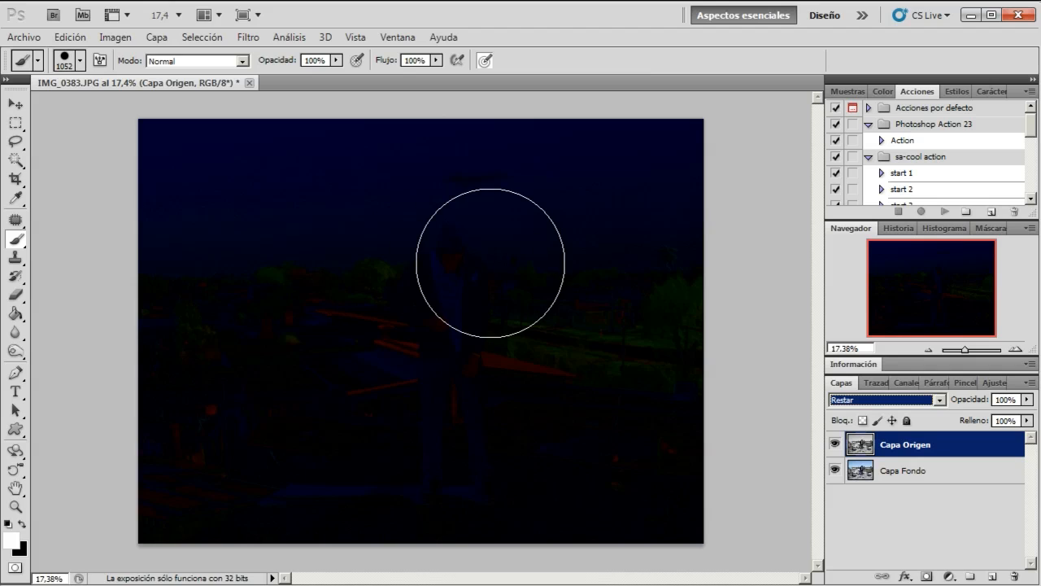
# Set Capa Origen's blend mode to Dividir and invert its colors, undoing and redoing the inversion to compare both versions
pyautogui.click(859, 406)
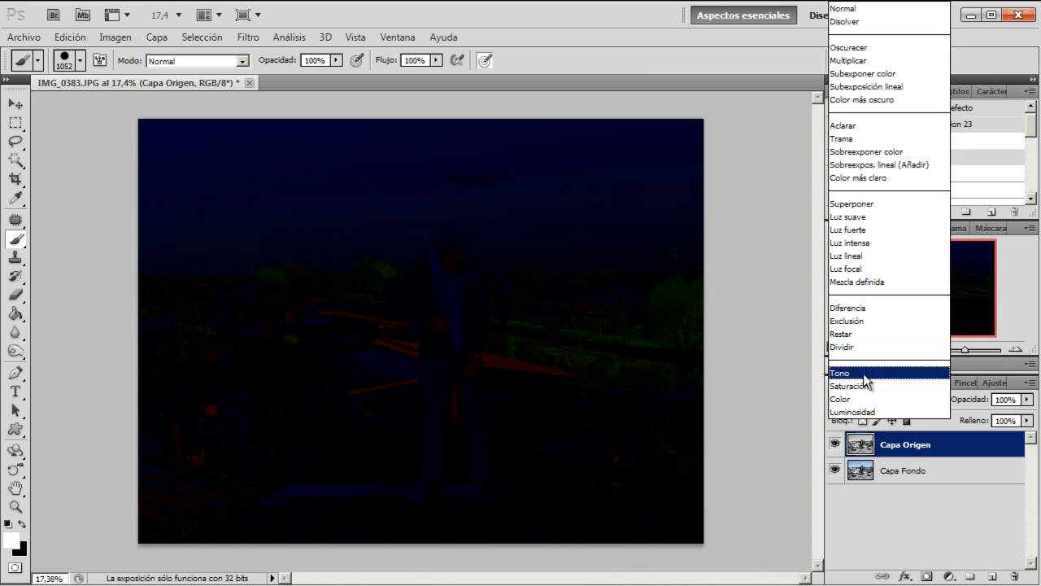
pyautogui.click(865, 347)
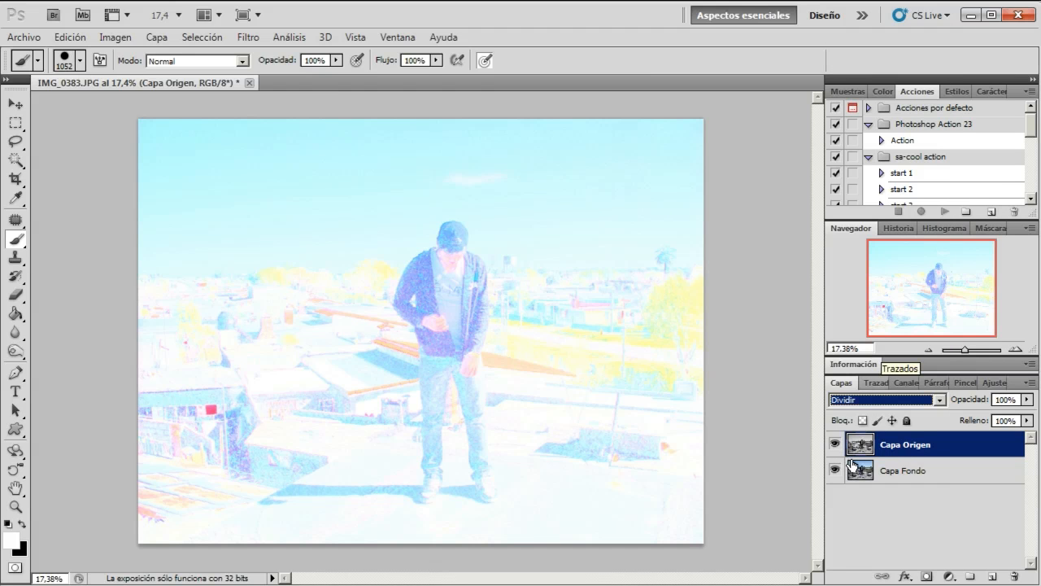
pyautogui.hotkey('ctrl', 'i')
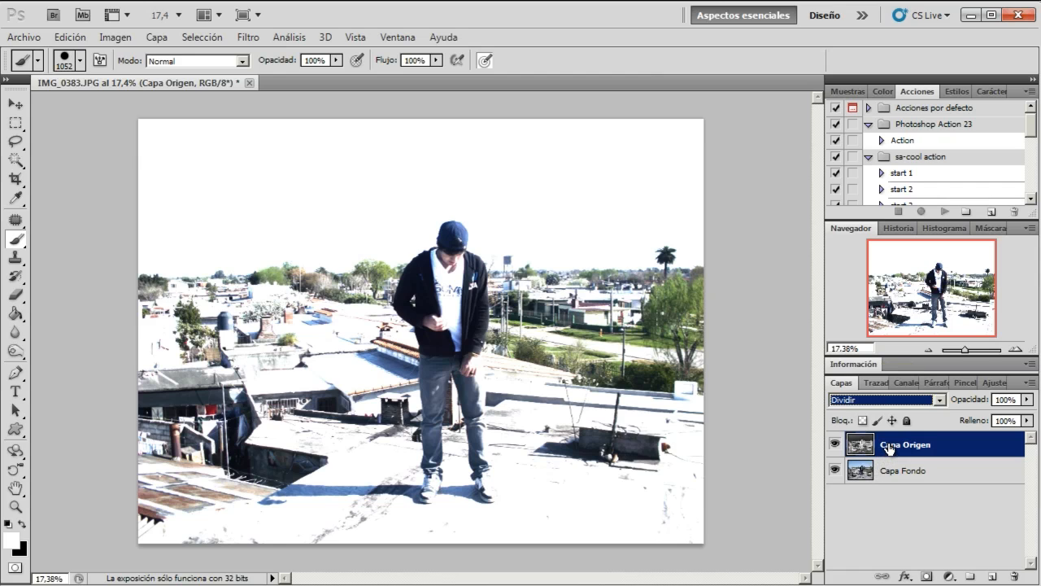
pyautogui.hotkey('ctrl', 'z')
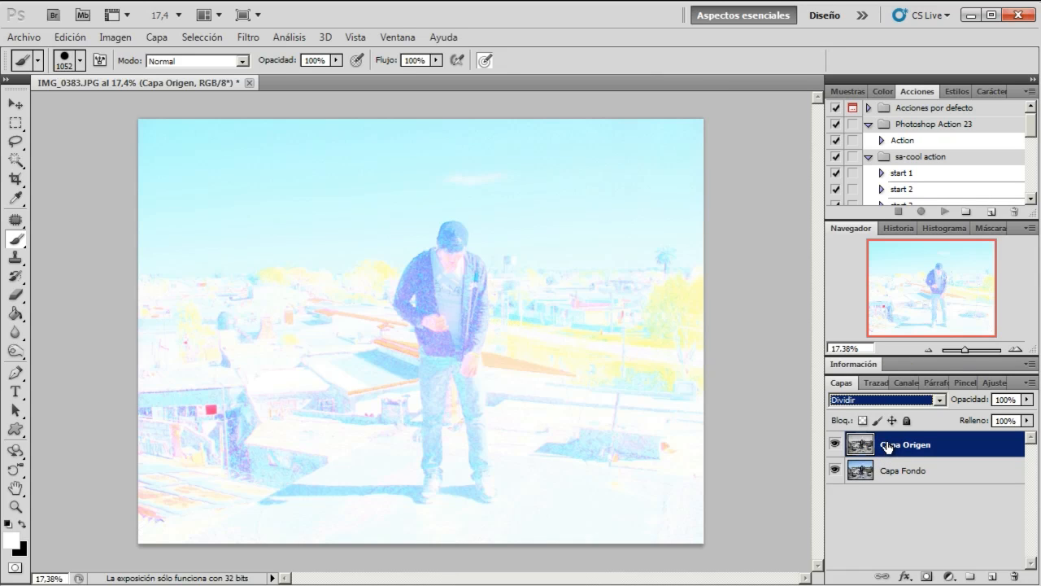
pyautogui.hotkey('ctrl', 'z')
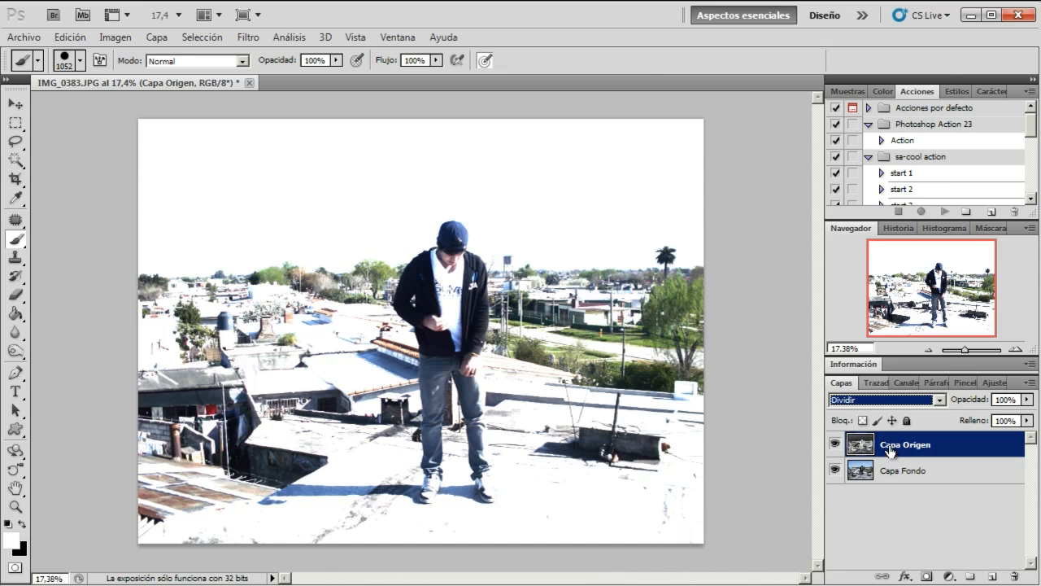
# Set Capa Origen's blend mode to Tono and hide the layer
pyautogui.click(855, 399)
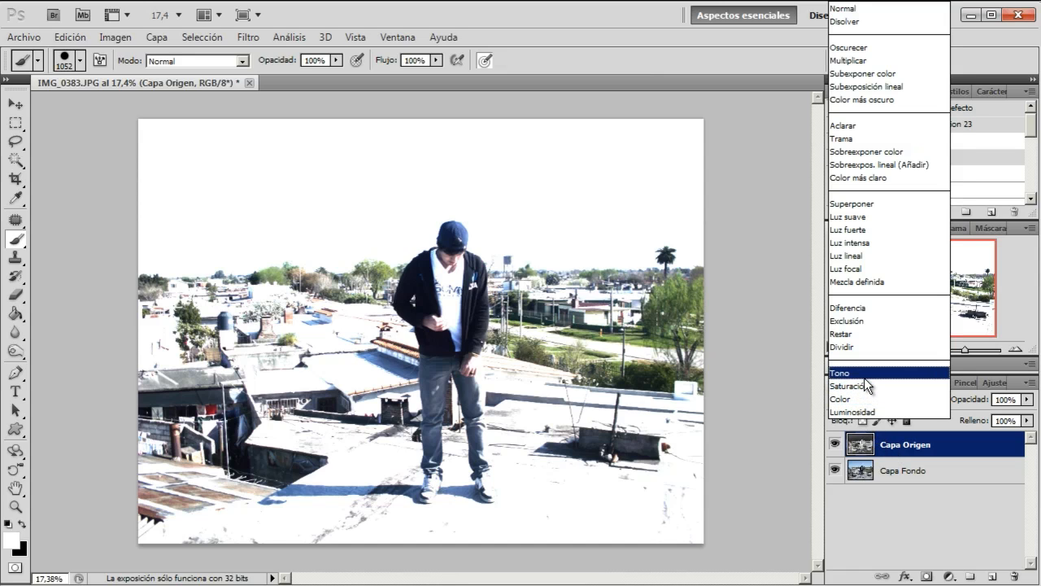
pyautogui.click(863, 375)
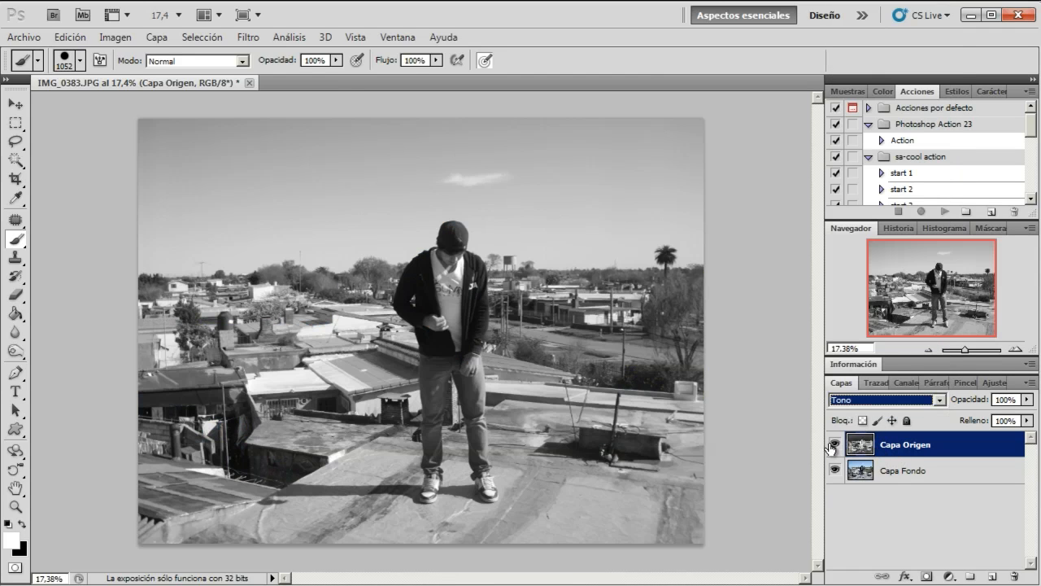
pyautogui.click(835, 444)
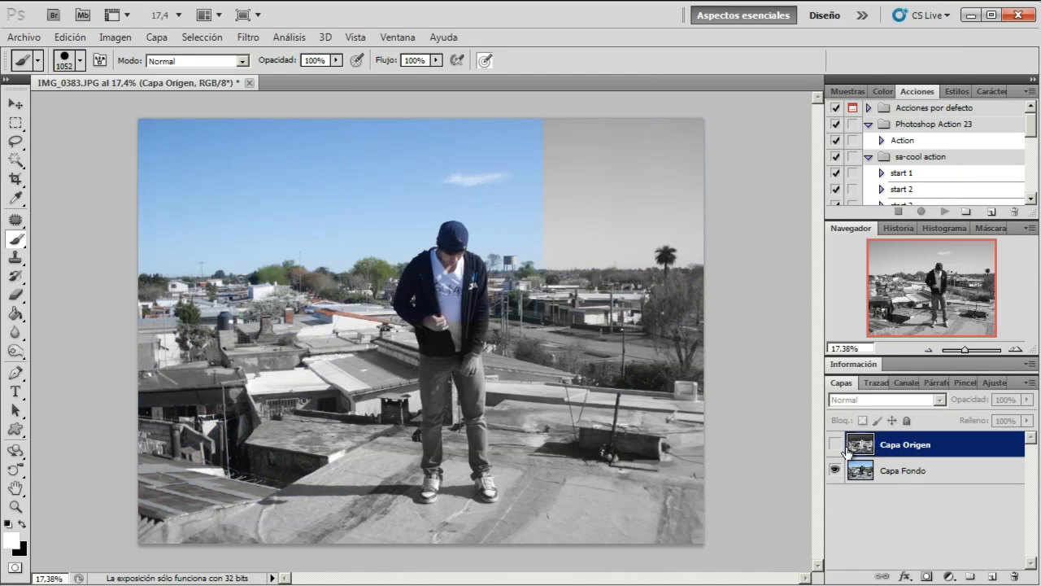
# Create a new layer above Capa Fondo and paint a single large red brush dot beside the man's head
pyautogui.click(901, 472)
pyautogui.click(992, 575)
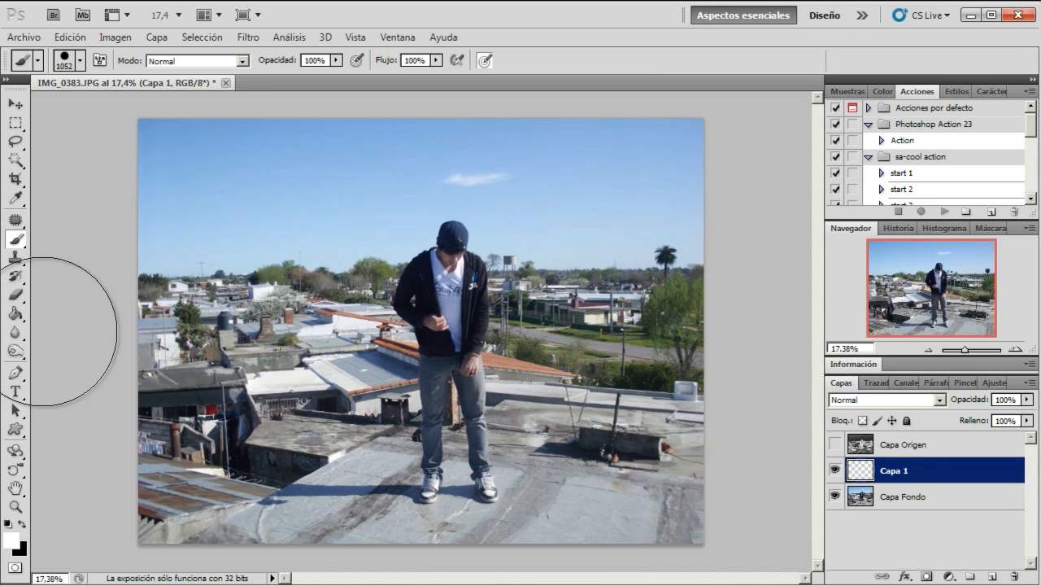
pyautogui.click(13, 542)
pyautogui.moveTo(706, 198)
pyautogui.mouseDown()
pyautogui.moveTo(728, 136)
pyautogui.moveTo(750, 120)
pyautogui.mouseUp()
pyautogui.click(862, 123)
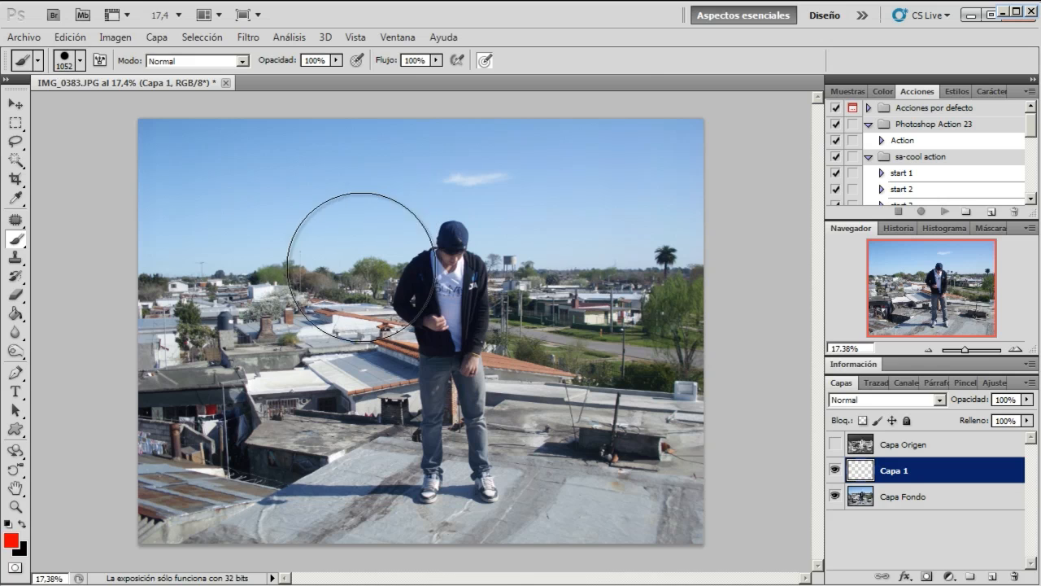
pyautogui.click(367, 258)
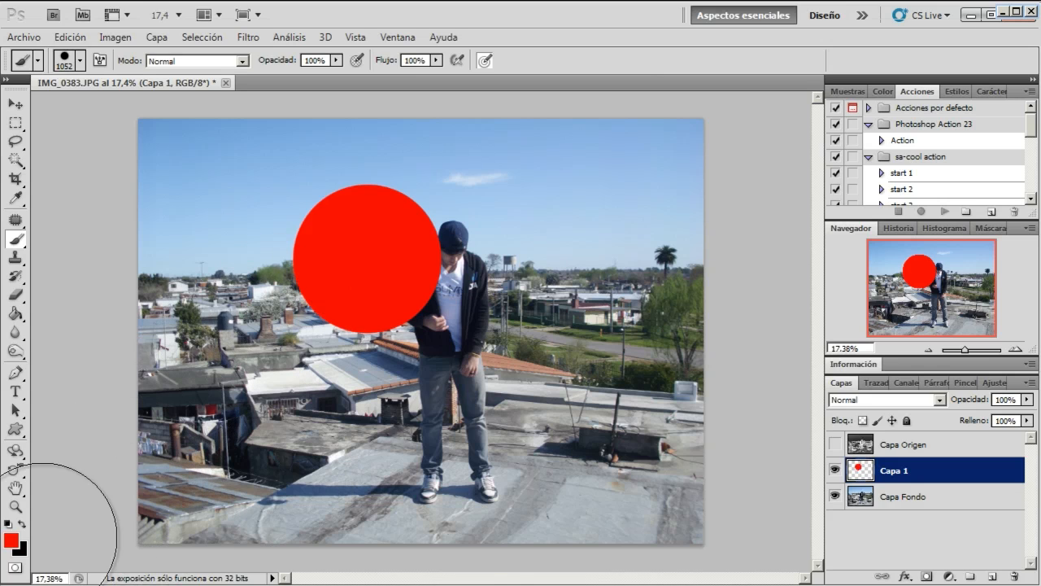
# Change the foreground color to green #12ff00 and paint a second dot beside the red one on Capa 1
pyautogui.click(10, 540)
pyautogui.moveTo(746, 331); pyautogui.dragTo(755, 262)
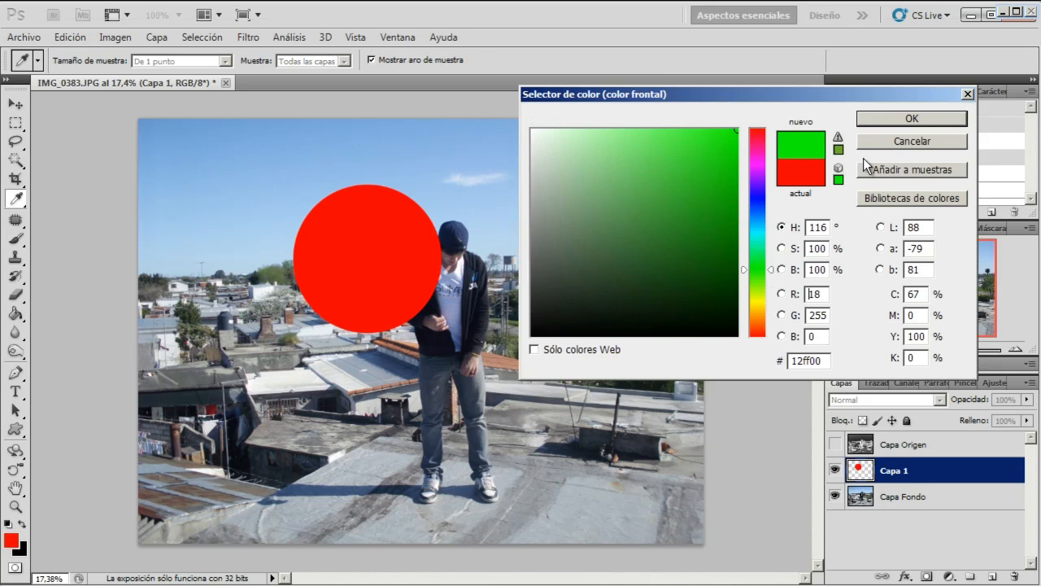
pyautogui.click(903, 121)
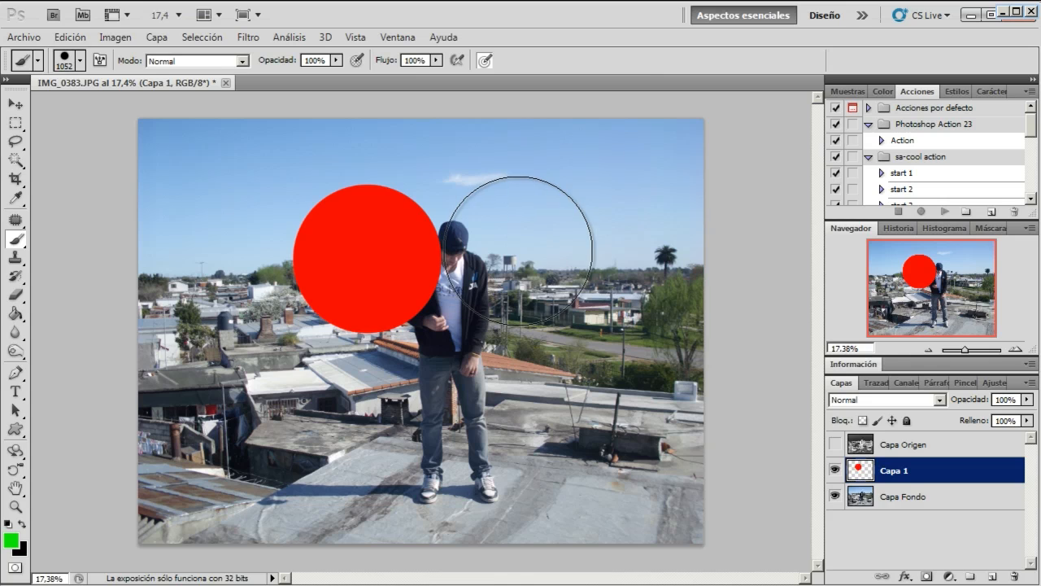
pyautogui.click(516, 251)
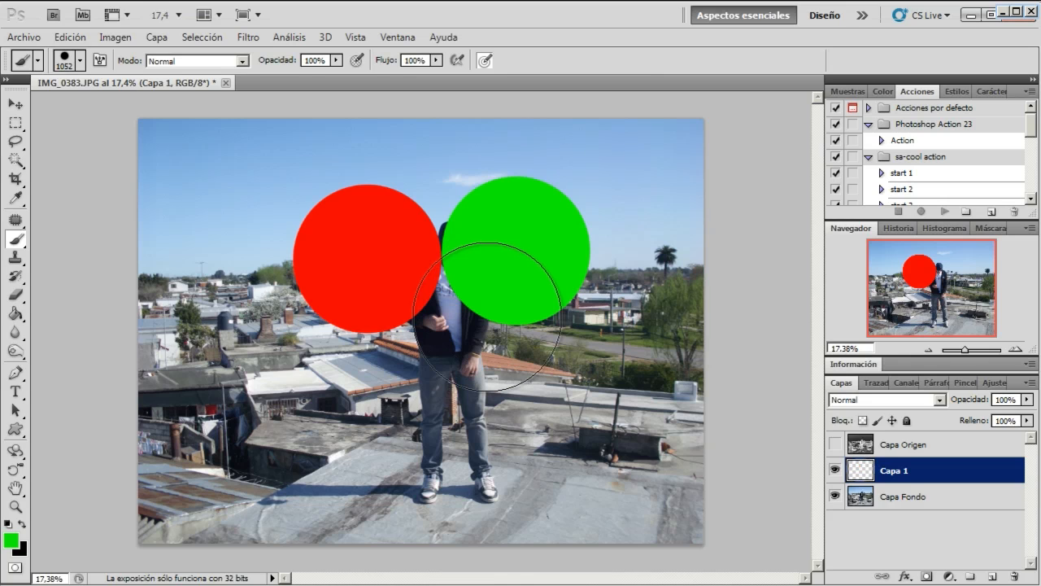
# Change the foreground color to blue #0600ff and paint a third dot below the red and green ones
pyautogui.click(12, 541)
pyautogui.moveTo(763, 273); pyautogui.dragTo(762, 196)
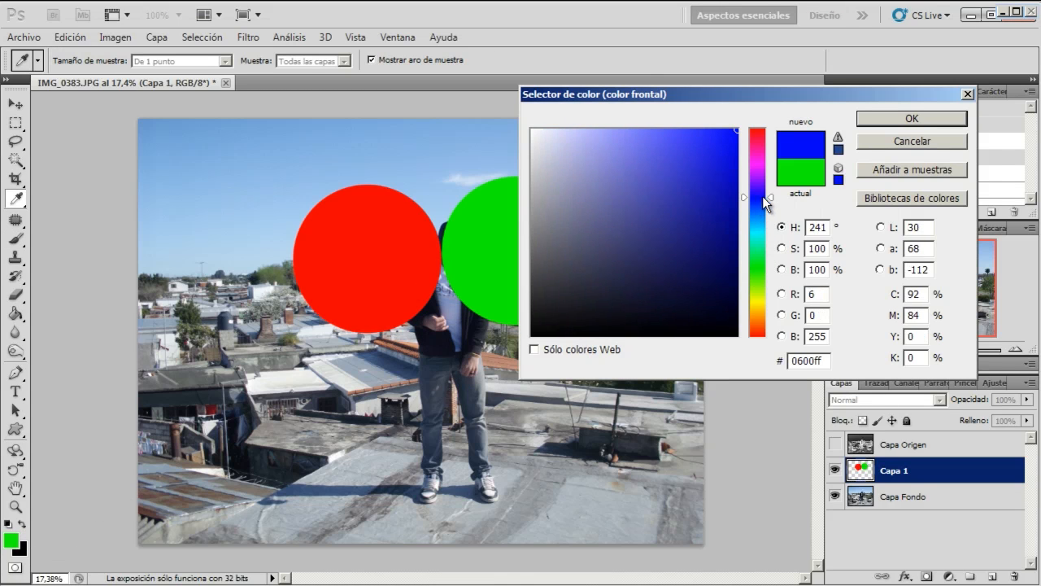
pyautogui.click(907, 120)
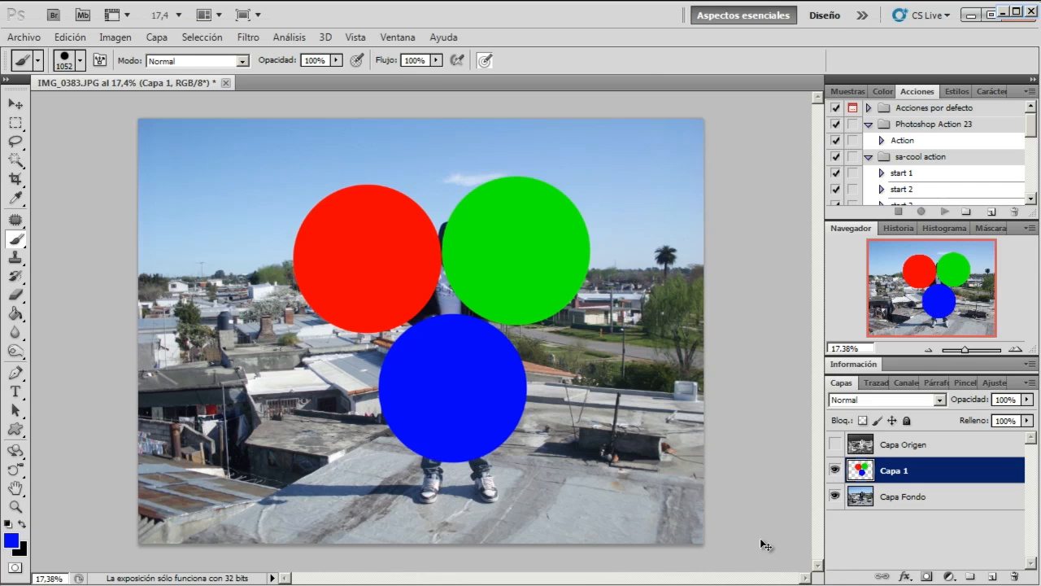
# Apply the Tono blend mode to Capa 1, followed by Color
pyautogui.click(894, 399)
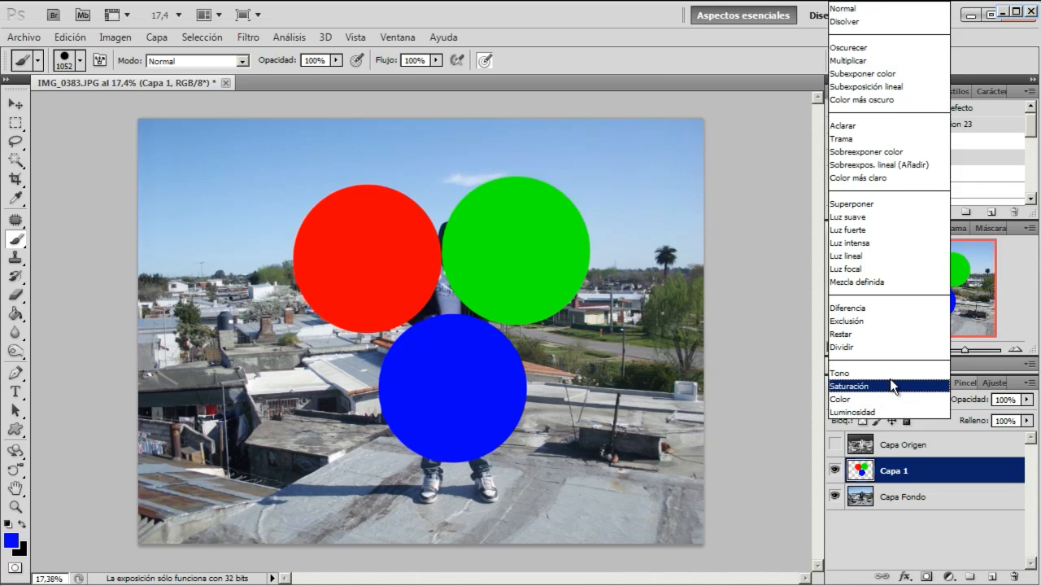
pyautogui.click(884, 371)
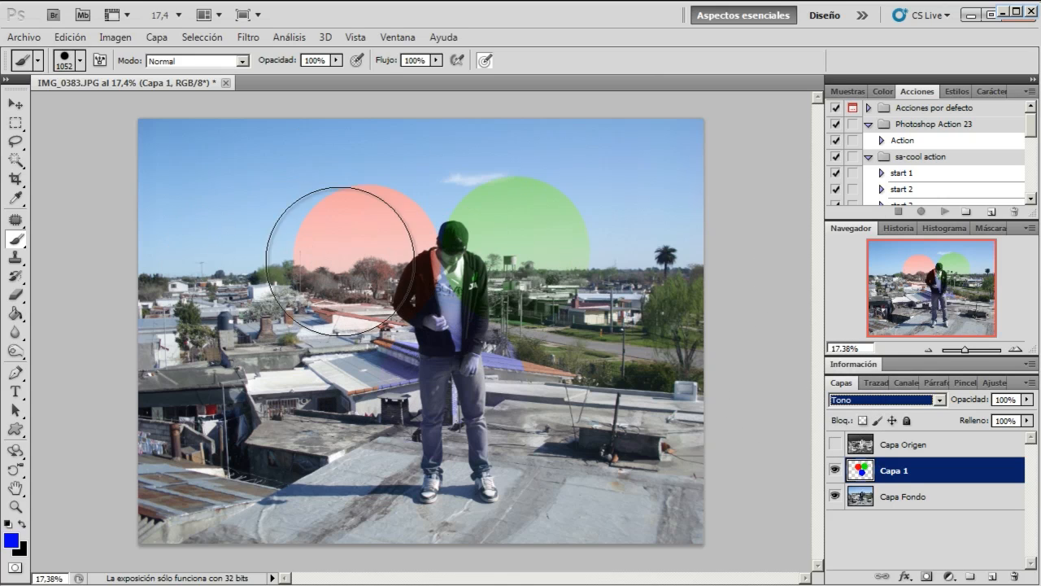
pyautogui.click(844, 399)
pyautogui.press('Down')
pyautogui.click(850, 396)
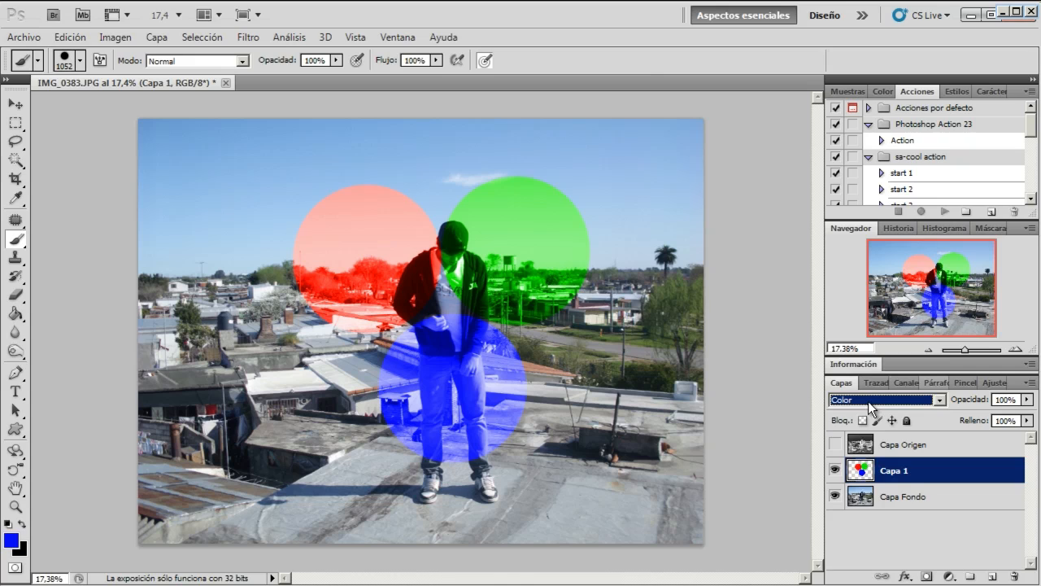
# Switch Capa 1's blend mode back to Tono and Color for comparison, ending on Saturación
pyautogui.click(841, 405)
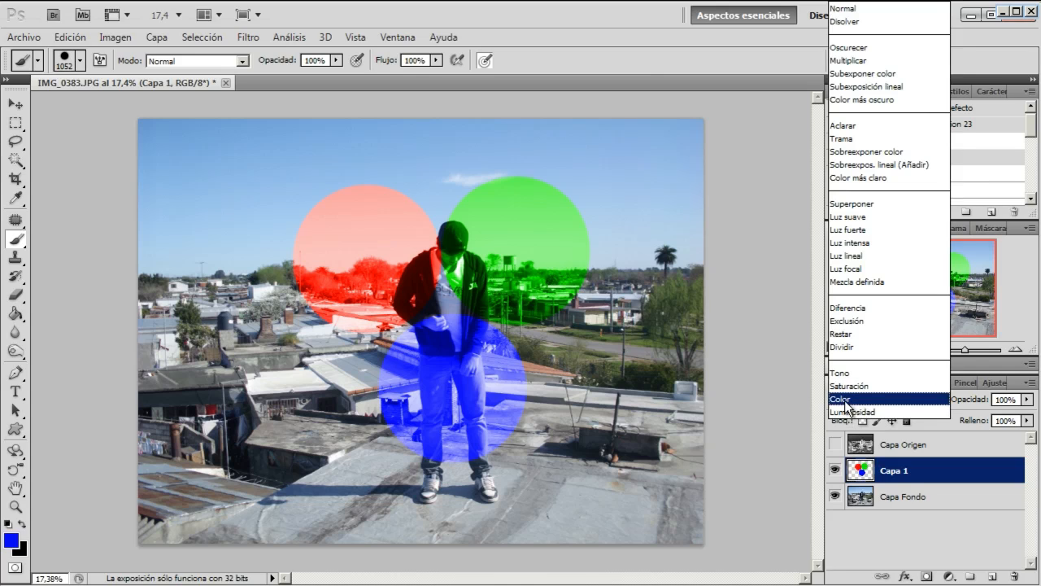
pyautogui.click(850, 378)
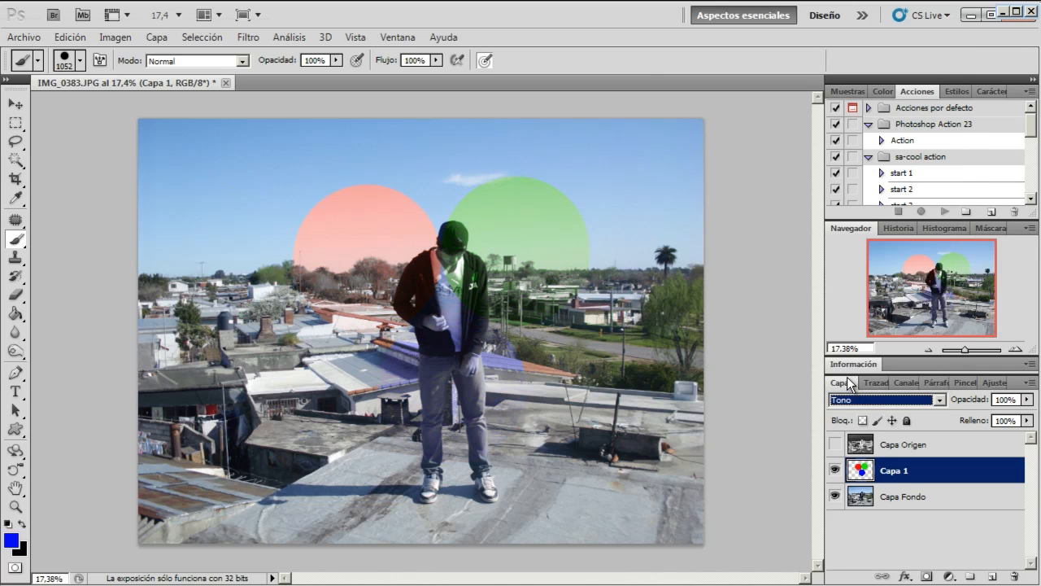
pyautogui.click(852, 399)
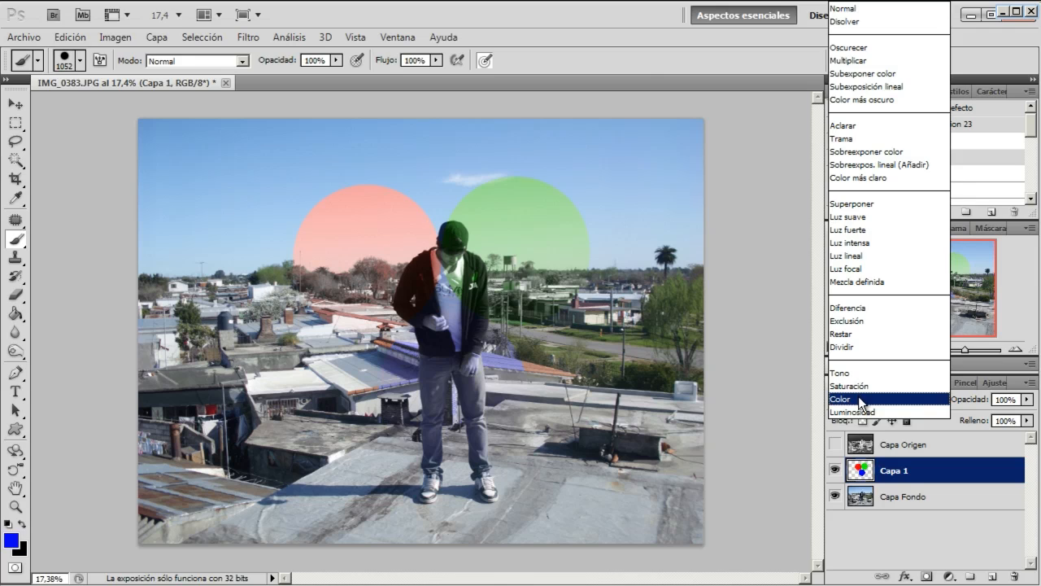
pyautogui.click(859, 397)
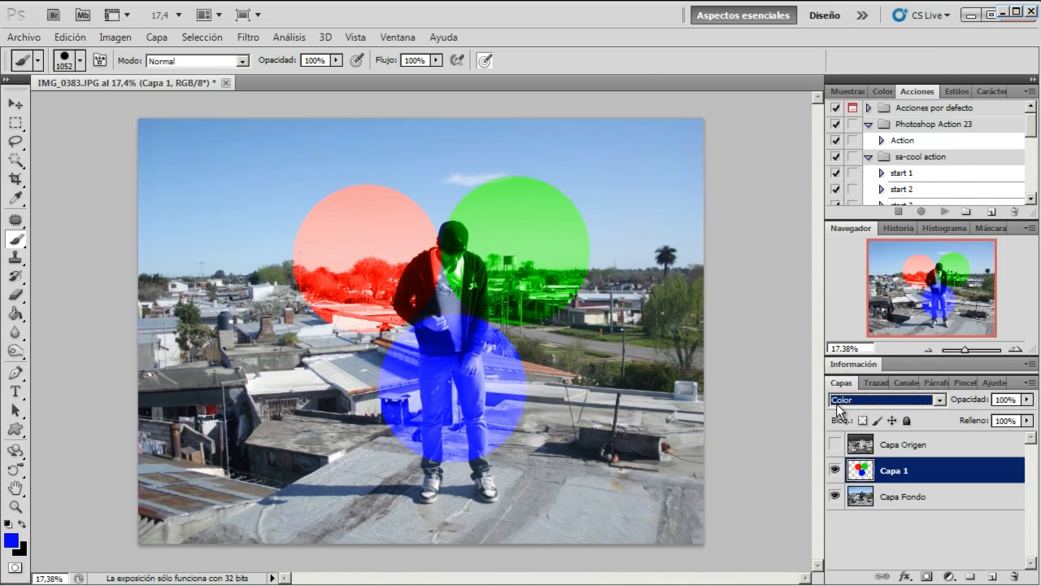
pyautogui.click(836, 404)
pyautogui.click(843, 390)
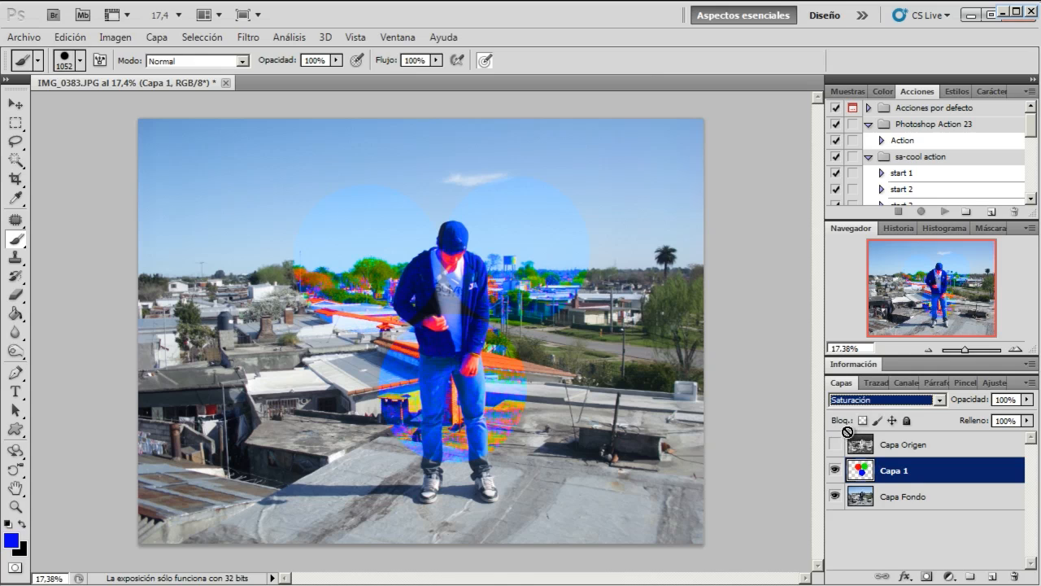
# Desaturate the colored circles on Capa 1 to see their effect in Saturación mode, and undo the desaturation
pyautogui.hotkey('ctrl', 'shift', 'u')
pyautogui.hotkey('ctrl', 'u')
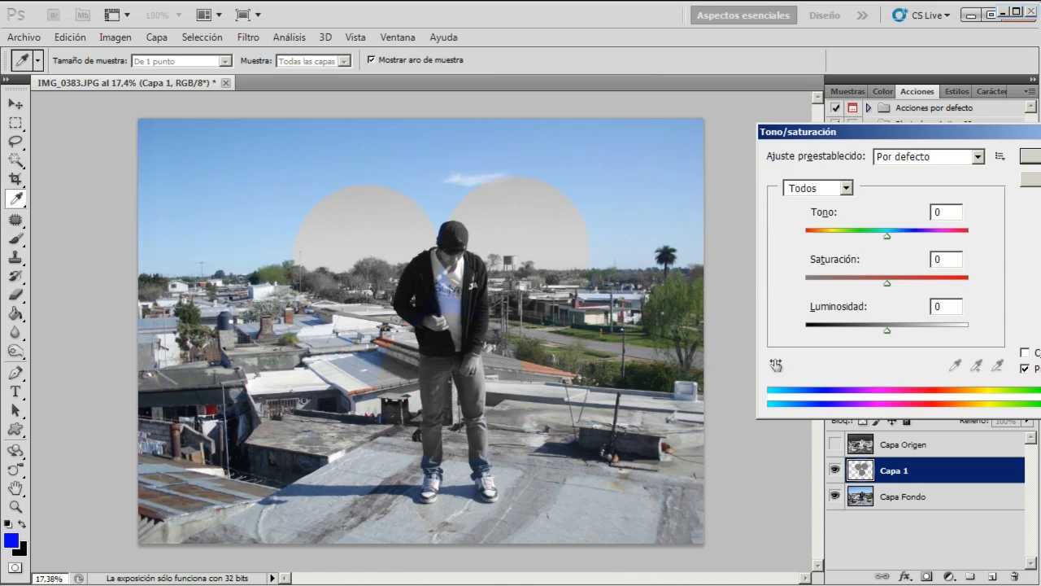
pyautogui.press('Escape')
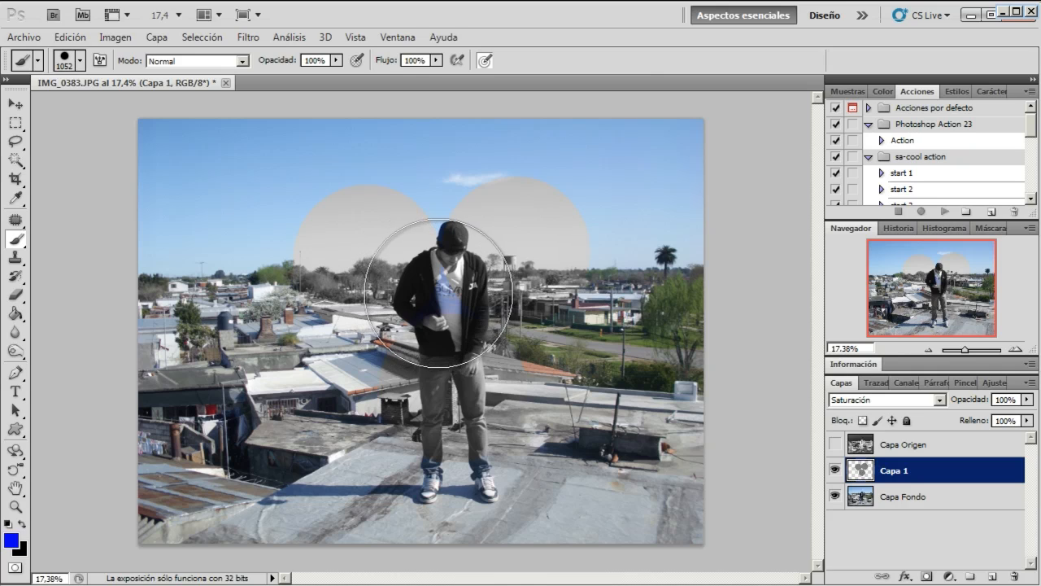
pyautogui.hotkey('ctrl', 'z')
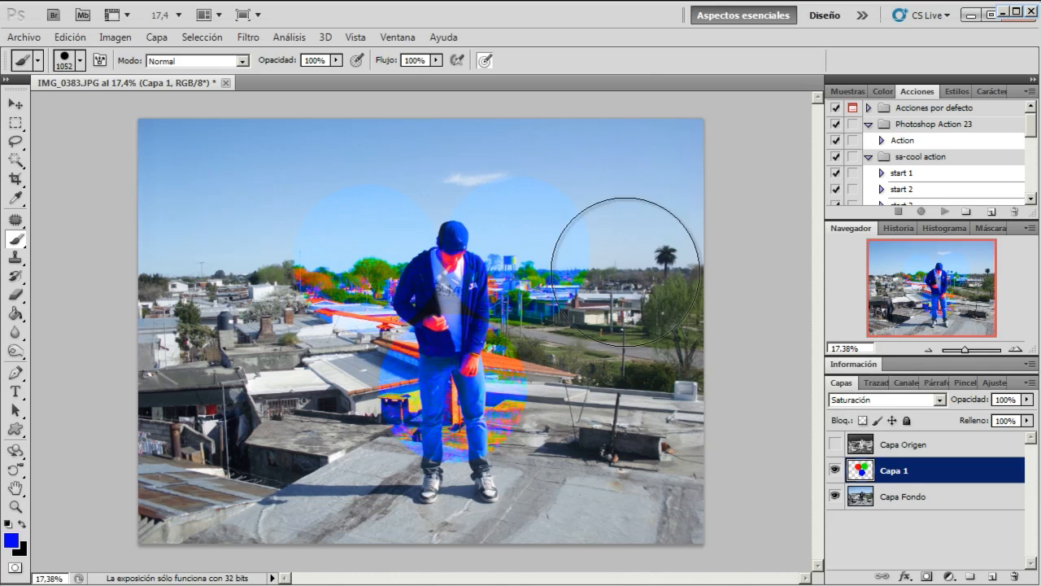
pyautogui.click(517, 253)
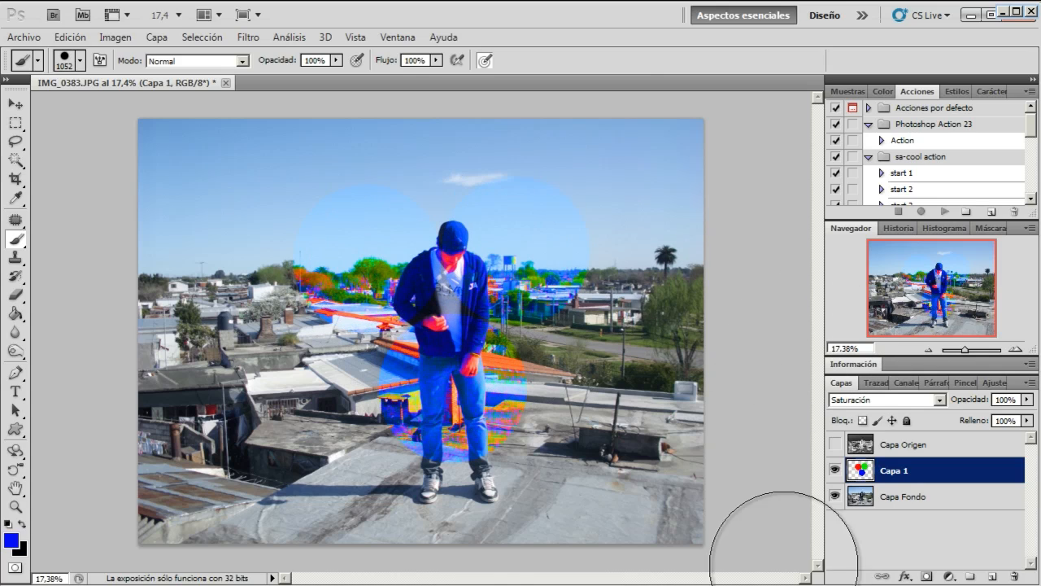
# Set Capa 1's blend mode to Luminosidad and hide the layer
pyautogui.click(872, 395)
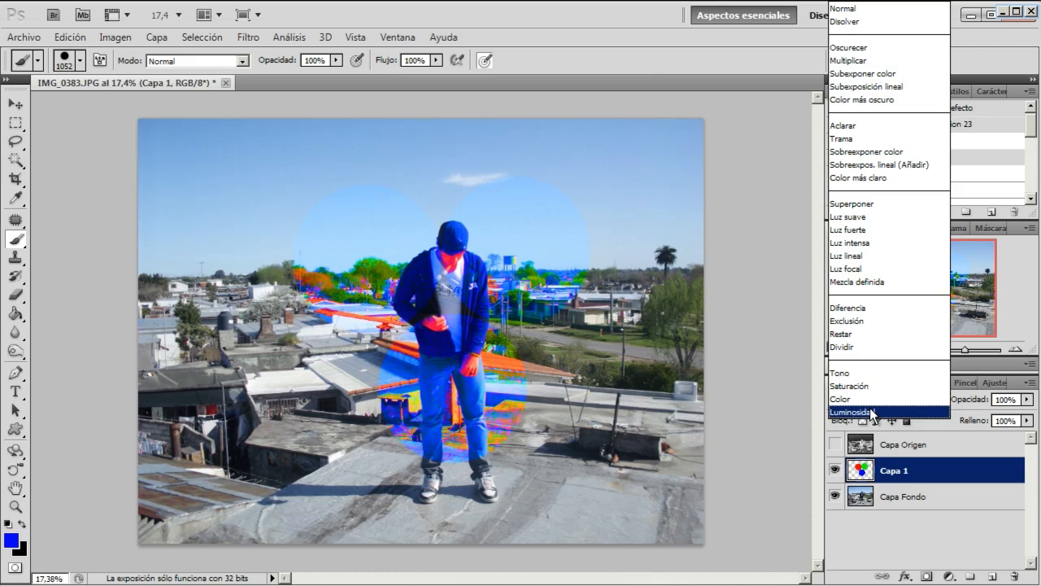
pyautogui.click(868, 411)
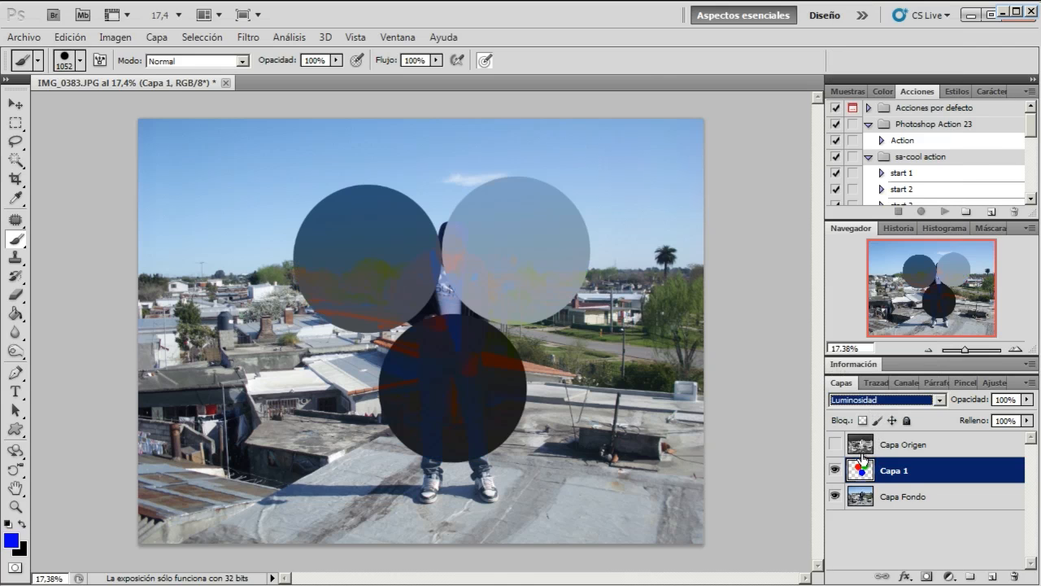
pyautogui.click(836, 470)
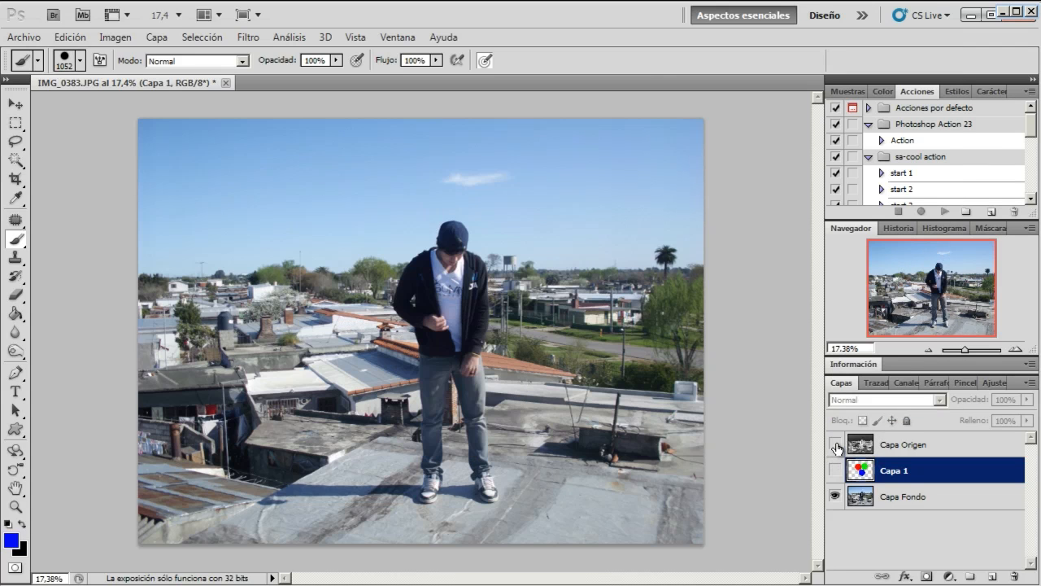
# Show the Capa Origen layer, set its blend mode to Luminosidad and invert its tones
pyautogui.click(882, 444)
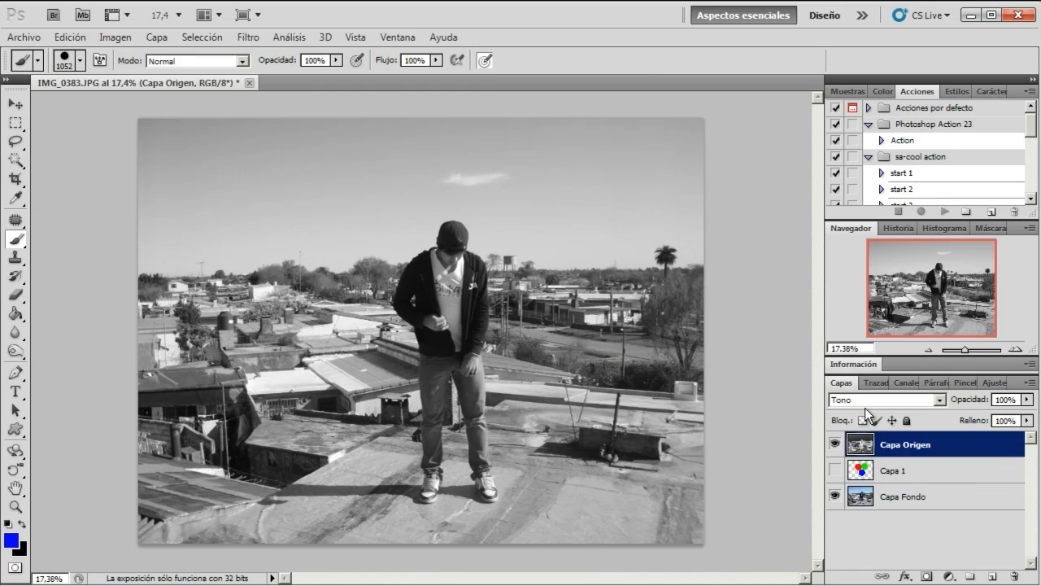
pyautogui.click(864, 404)
pyautogui.click(864, 412)
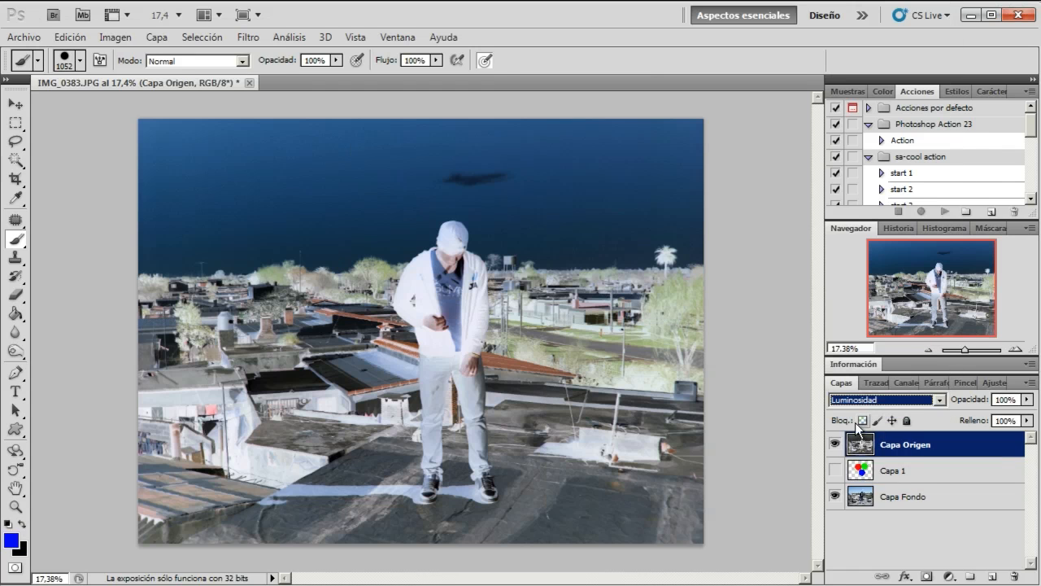
pyautogui.hotkey('ctrl', 'i')
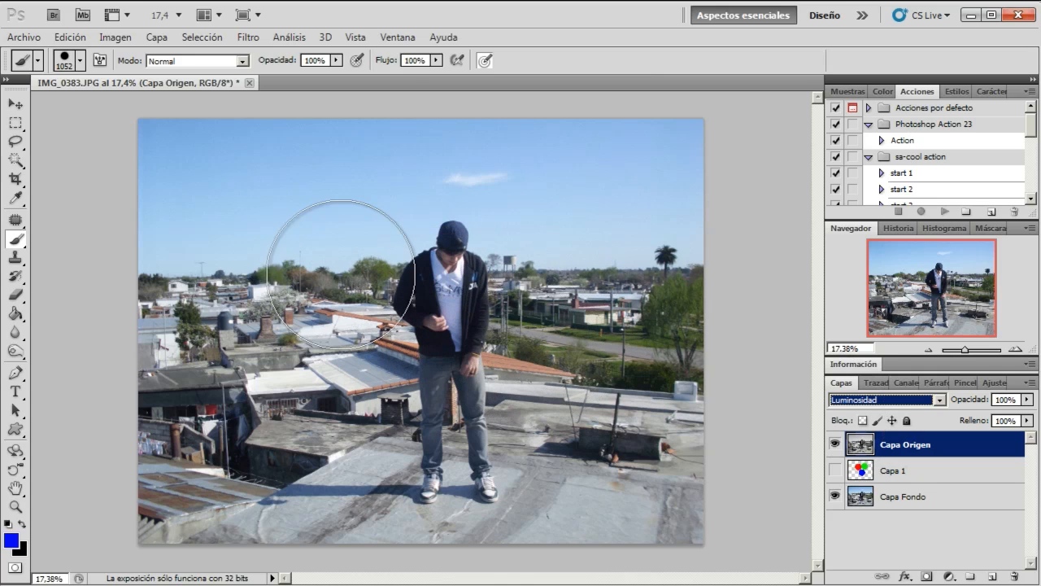
# Set the foreground color to white and prepare a soft round brush at 61 px
pyautogui.click(7, 524)
pyautogui.click(22, 523)
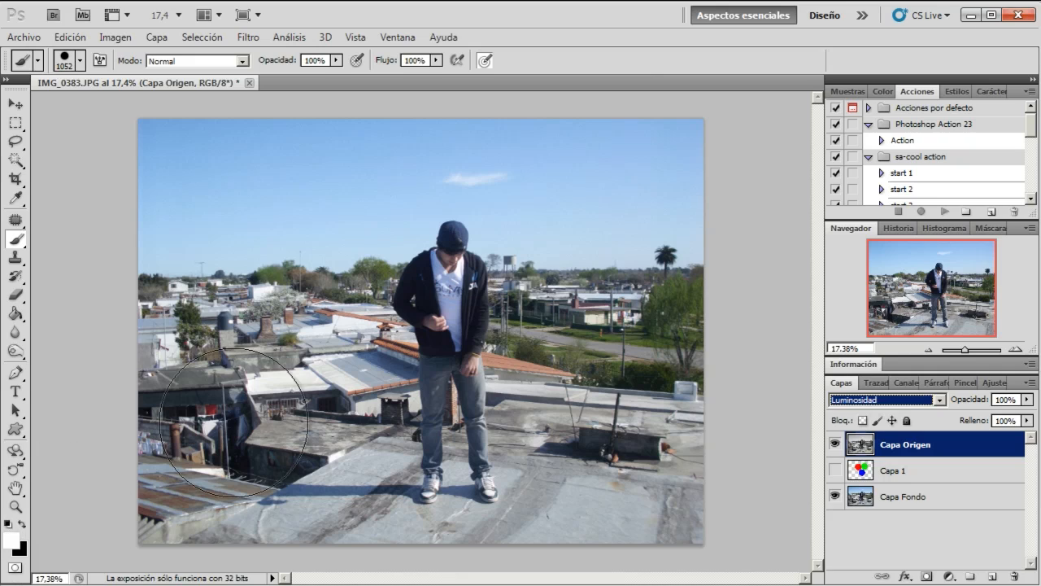
pyautogui.moveTo(506, 298); pyautogui.dragTo(443, 289)
pyautogui.rightClick(444, 289)
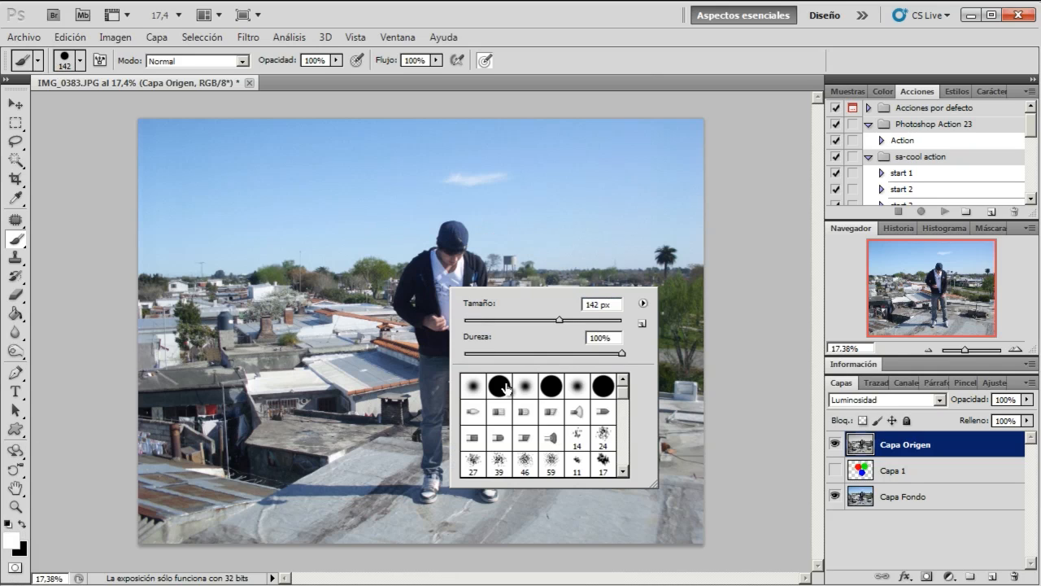
pyautogui.click(520, 384)
pyautogui.click(435, 268)
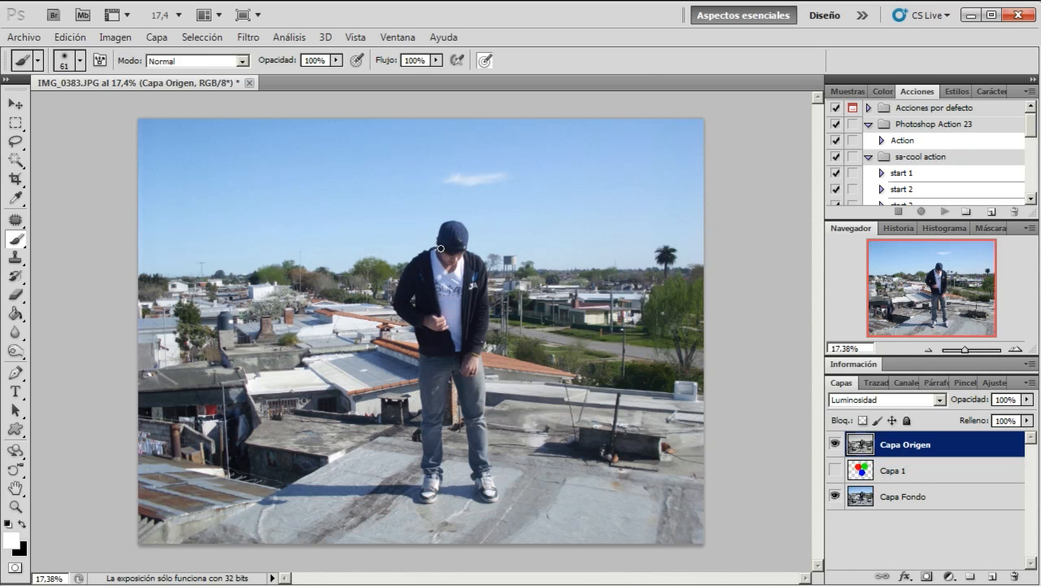